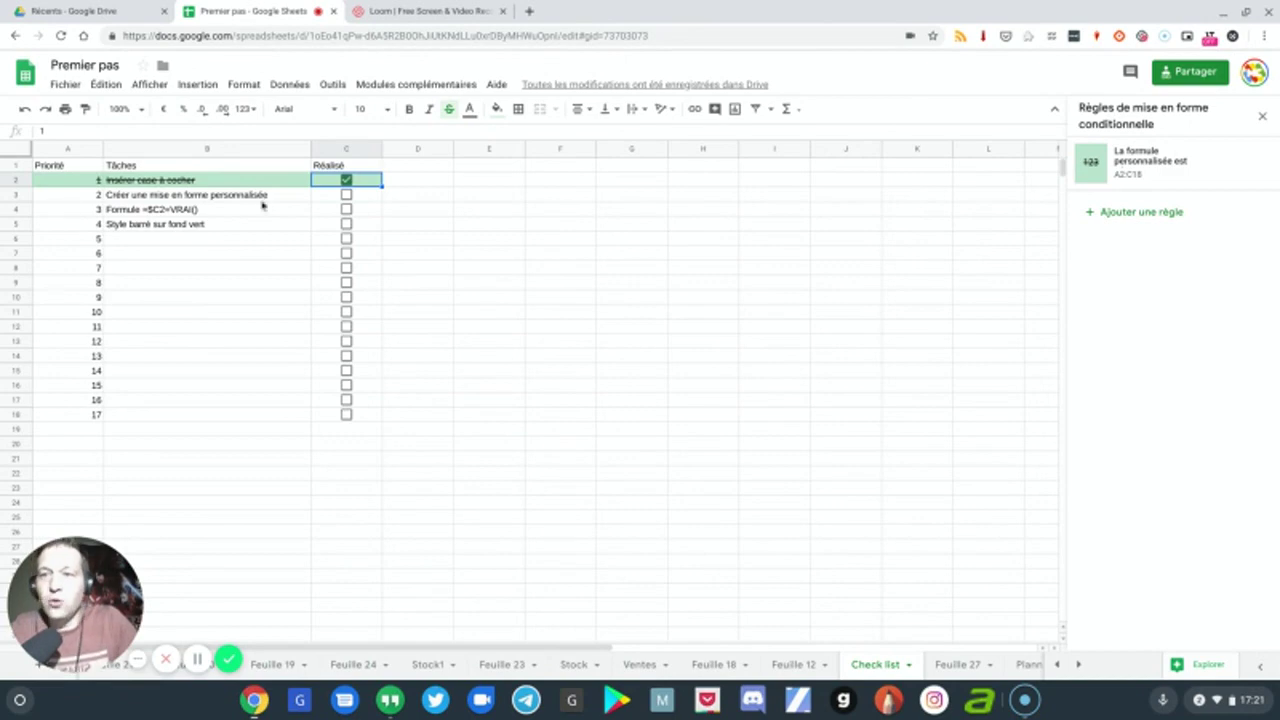
Step: Untick and re-tick the first task's checkbox in the Check list sheet, and mark tasks 2 and 3 as done
{"action": "left_click", "coordinate": [347, 180]}
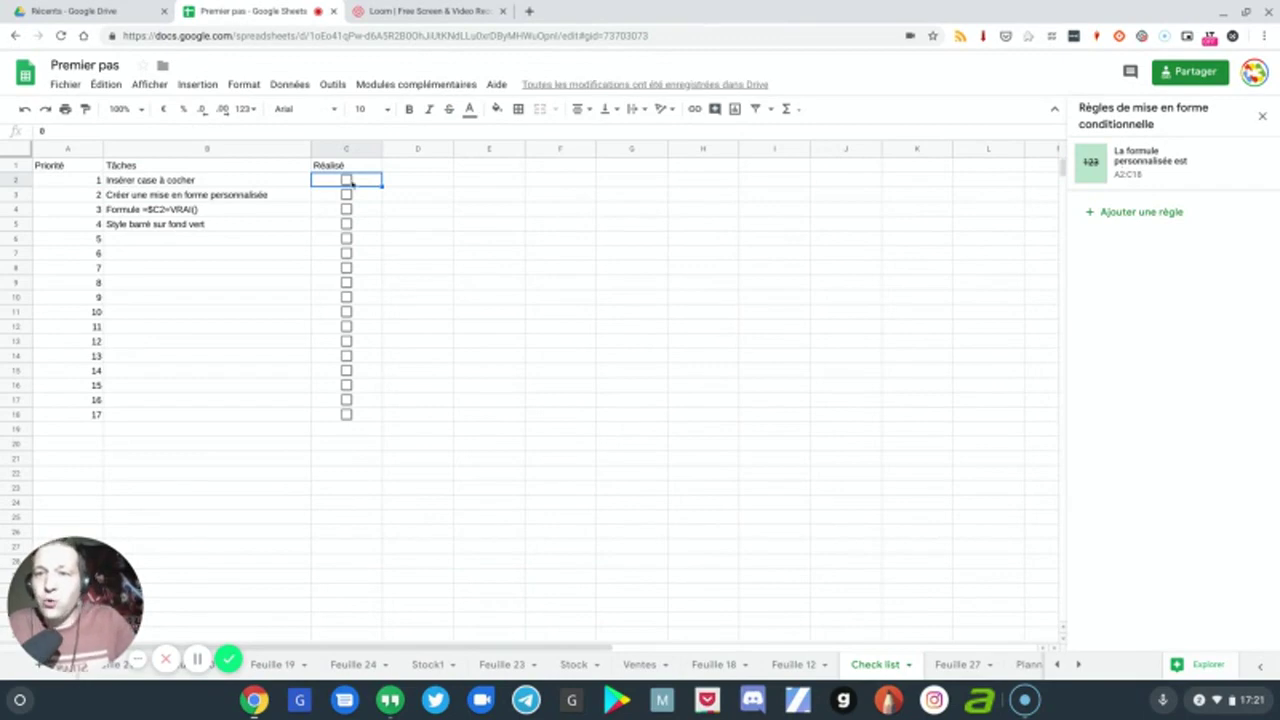
{"action": "left_click", "coordinate": [347, 180]}
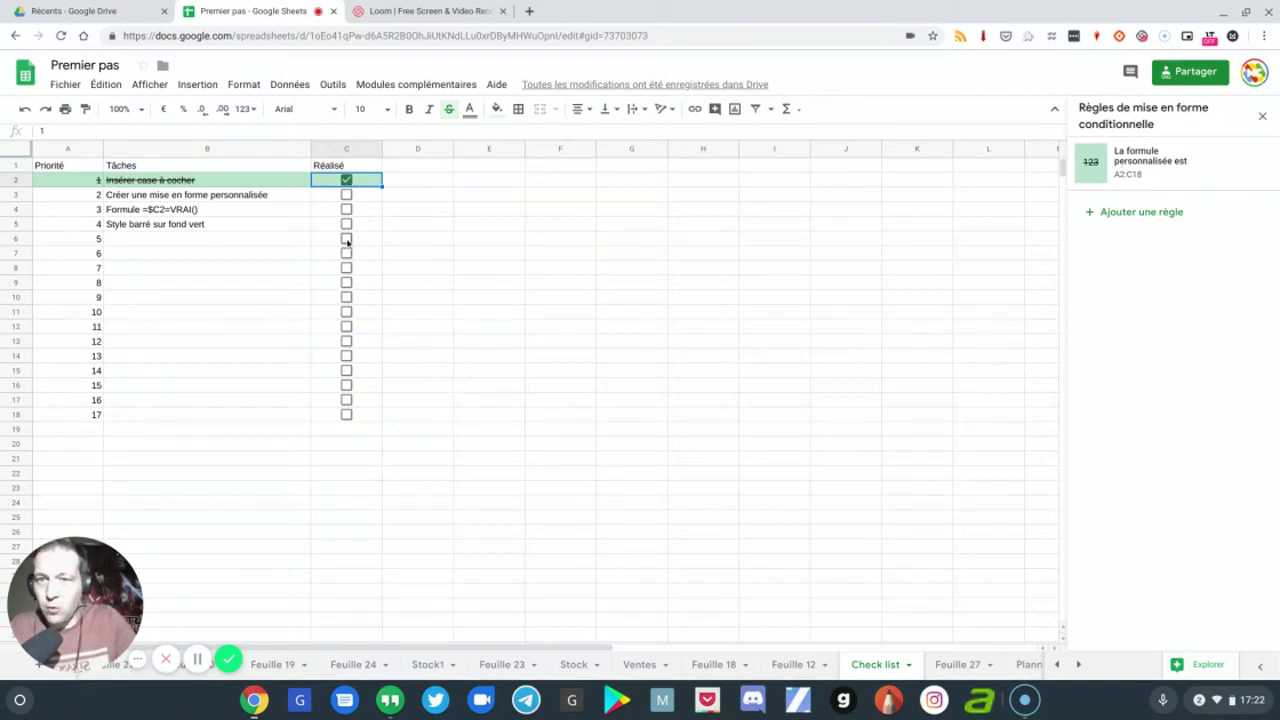
{"action": "left_click", "coordinate": [114, 226]}
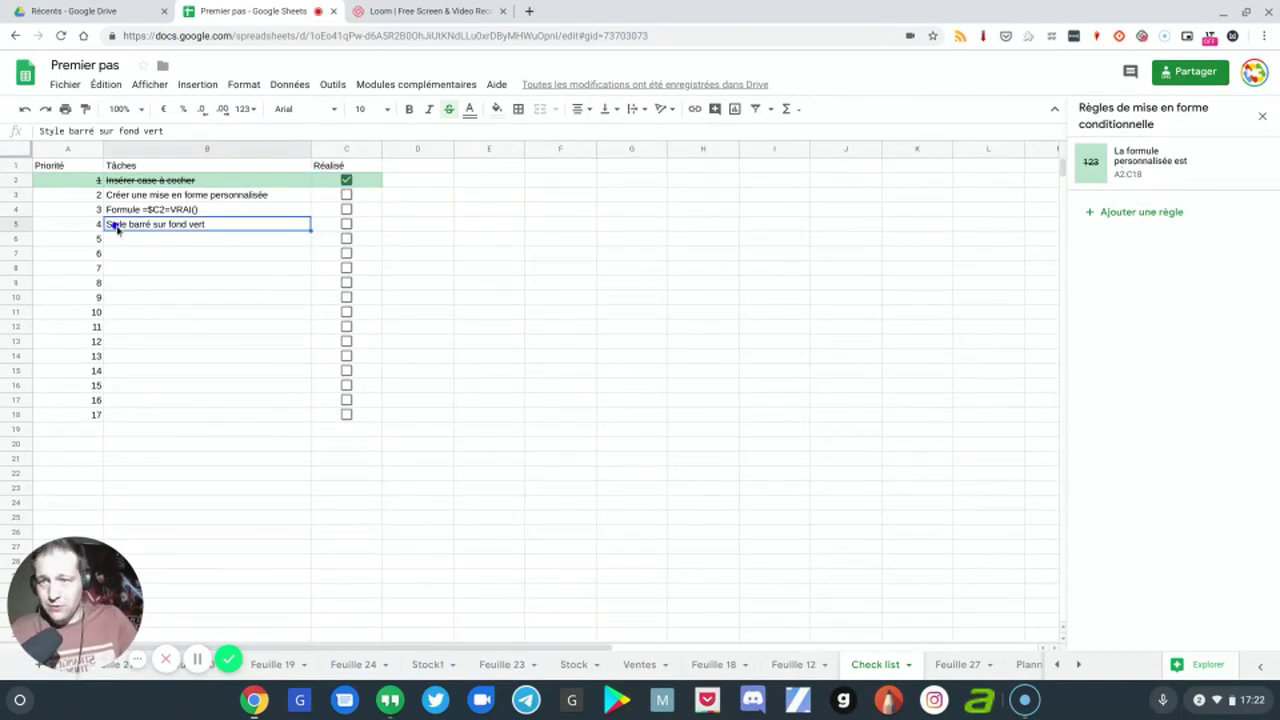
{"action": "left_click", "coordinate": [346, 195]}
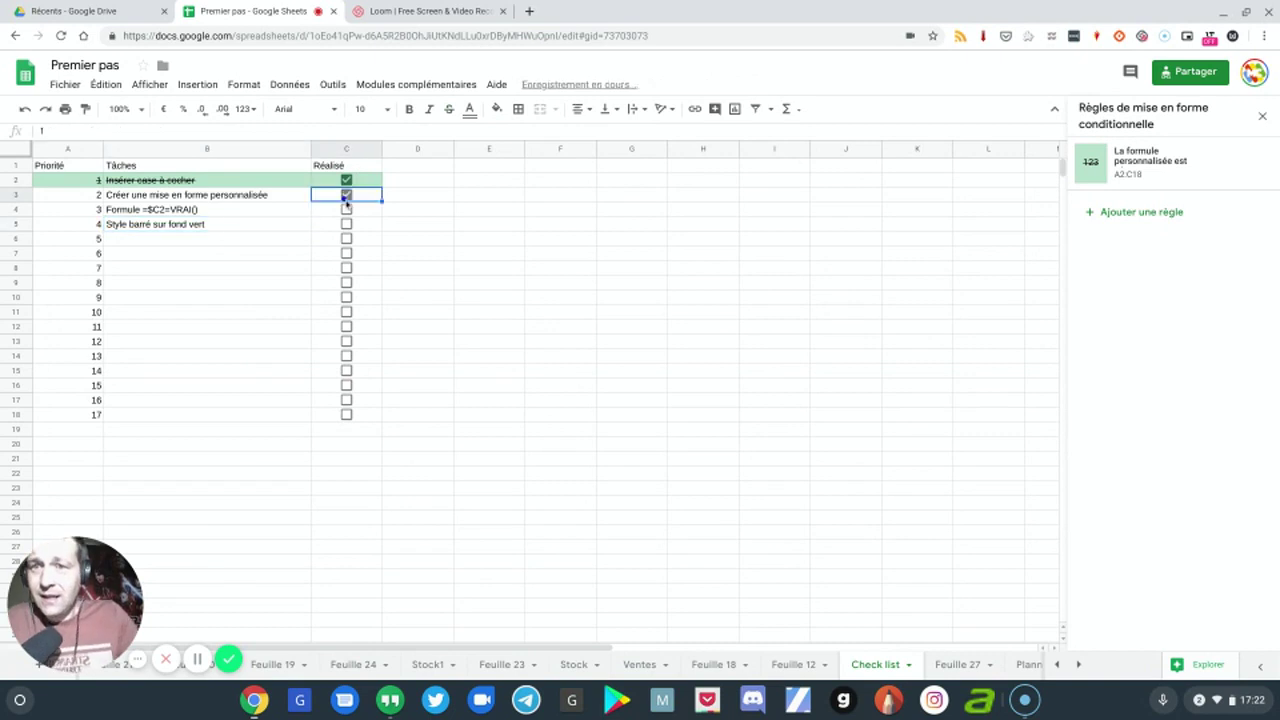
{"action": "left_click", "coordinate": [346, 209]}
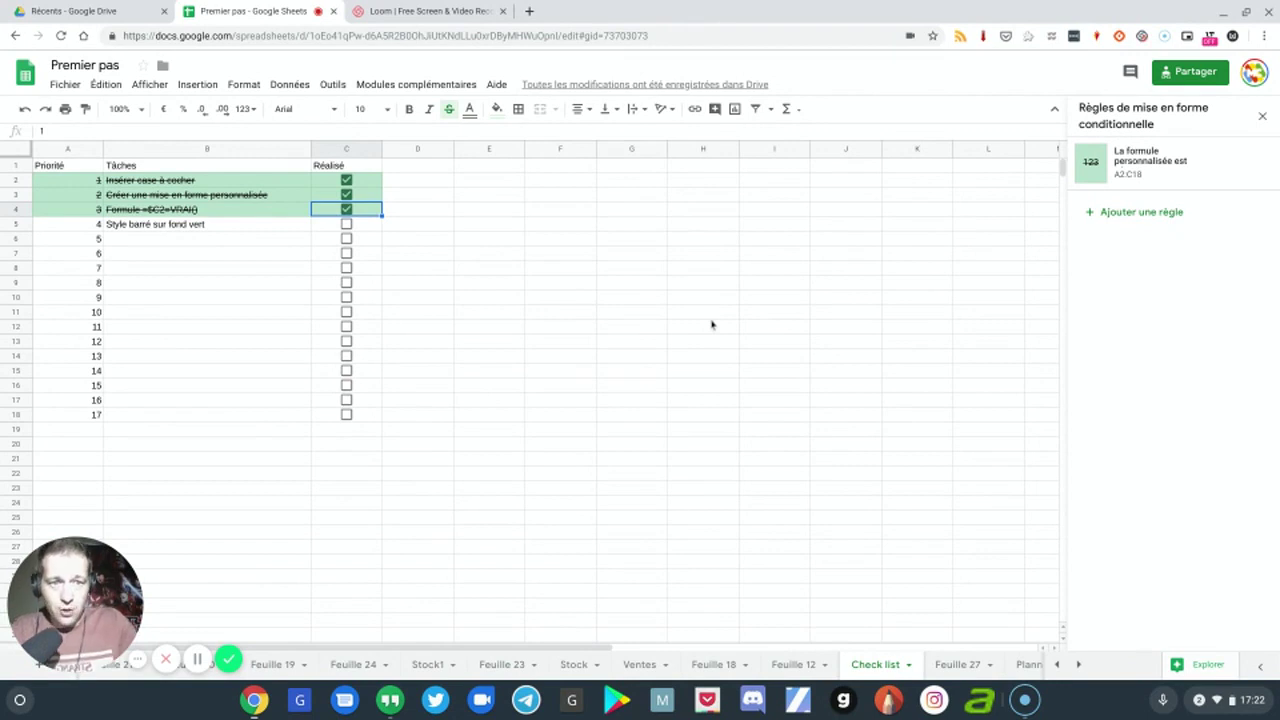
Step: Enter the headers "Priorité", "Taâches" and "Fait/Non fait" in A1:C1 of the sheet Feuille 27
{"action": "left_click", "coordinate": [958, 665]}
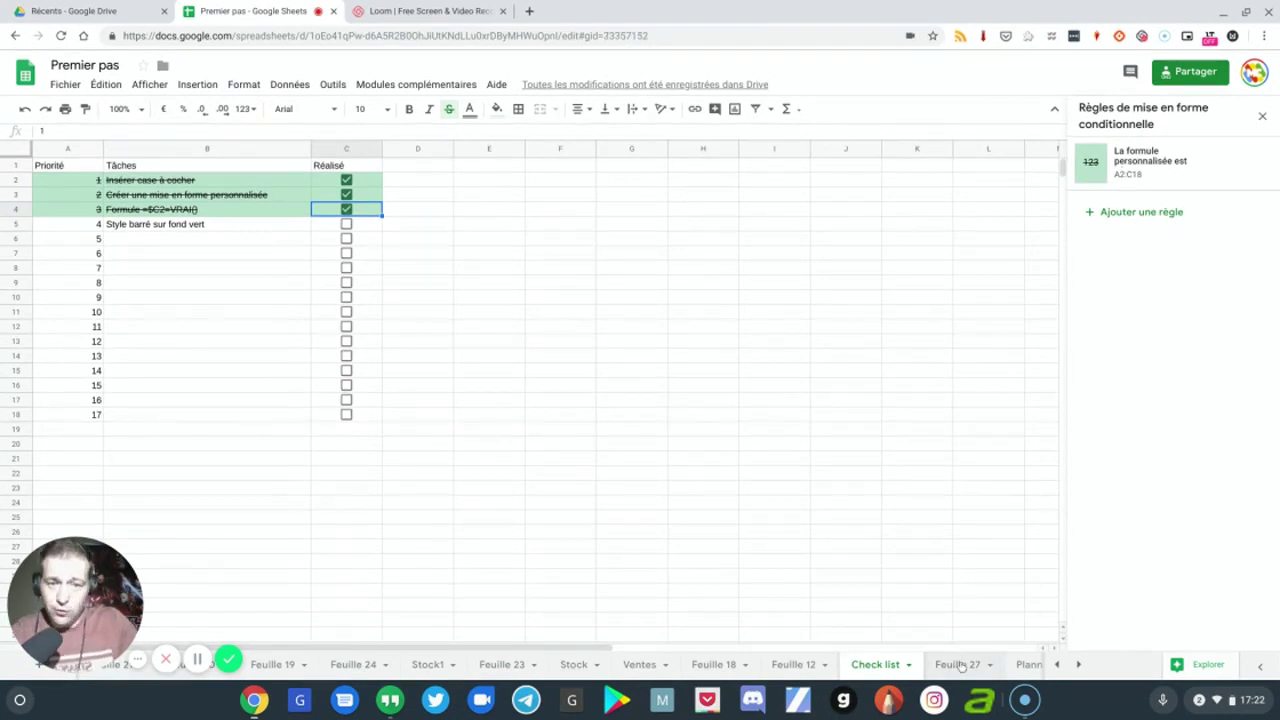
{"action": "left_click", "coordinate": [61, 168]}
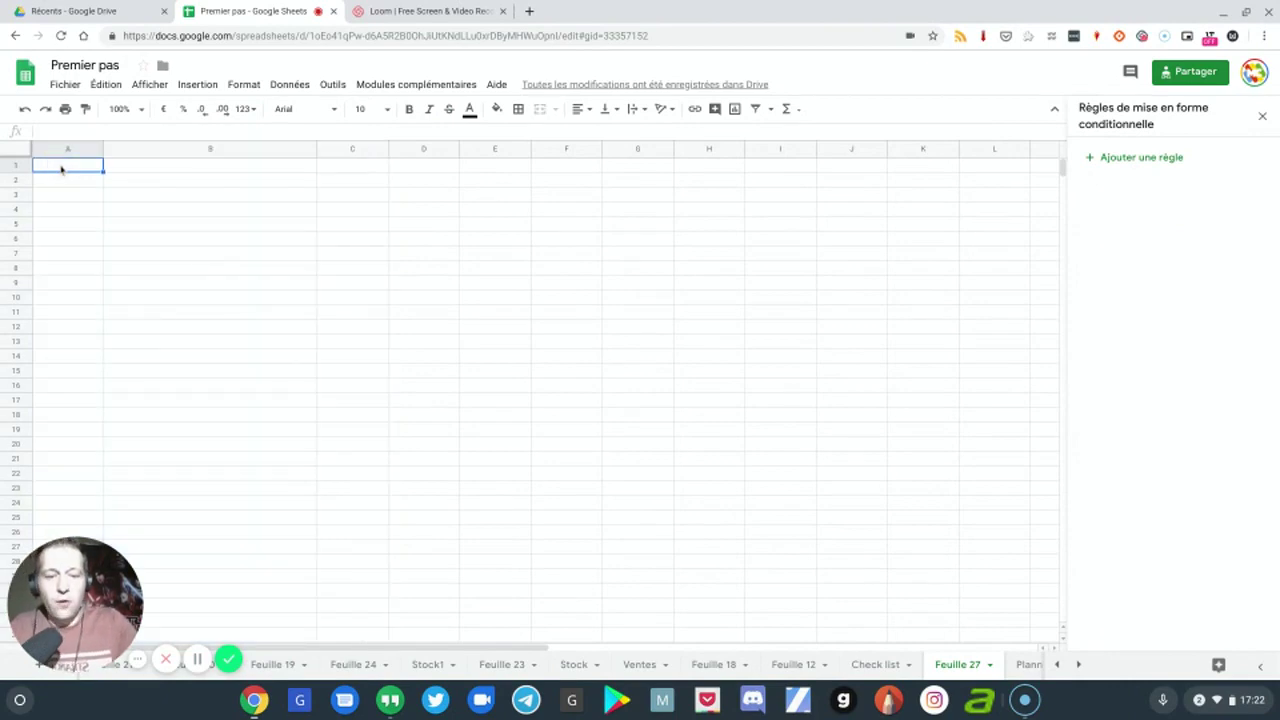
{"action": "type", "text": "Priorité"}
{"action": "key", "text": "Tab"}
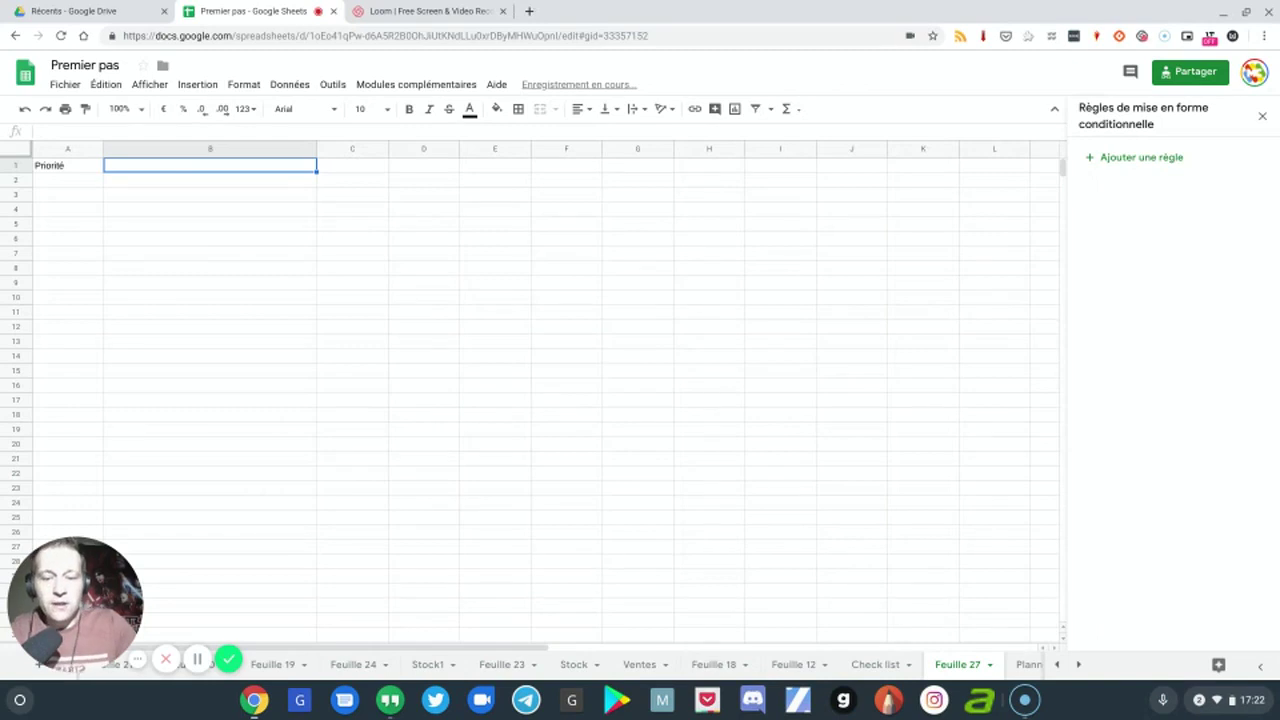
{"action": "type", "text": "Ta"}
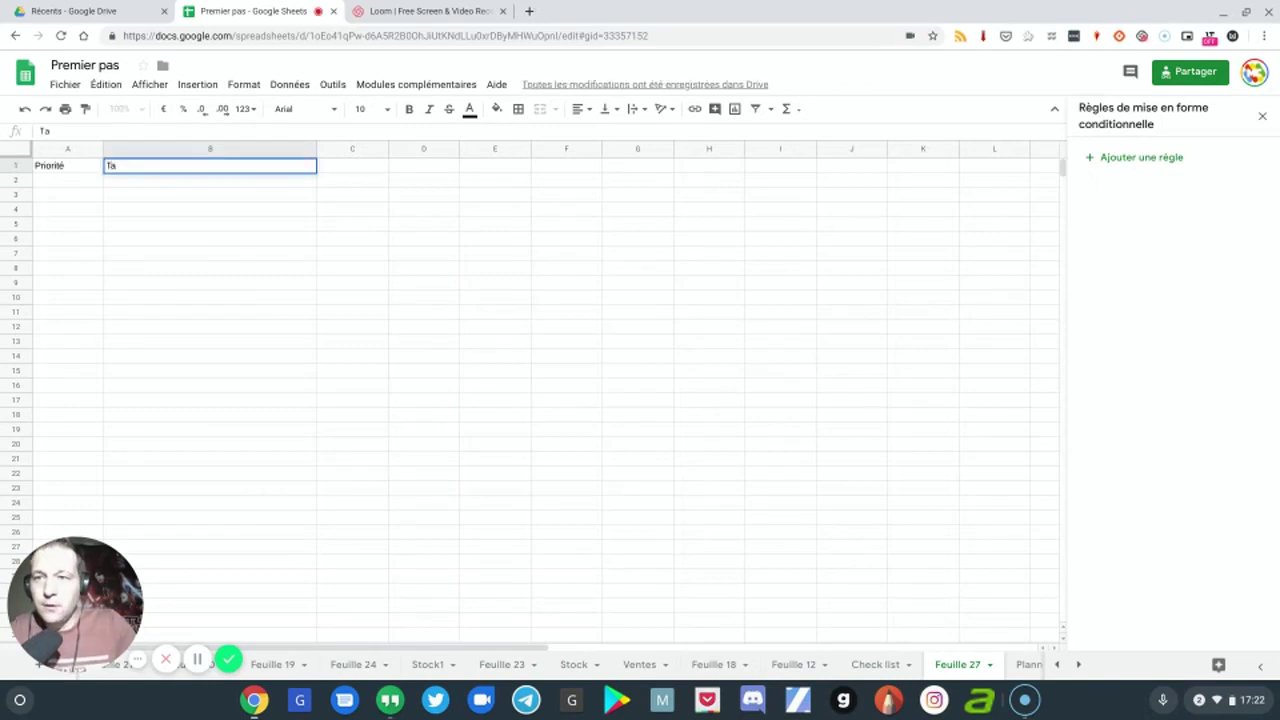
{"action": "type", "text": "îches"}
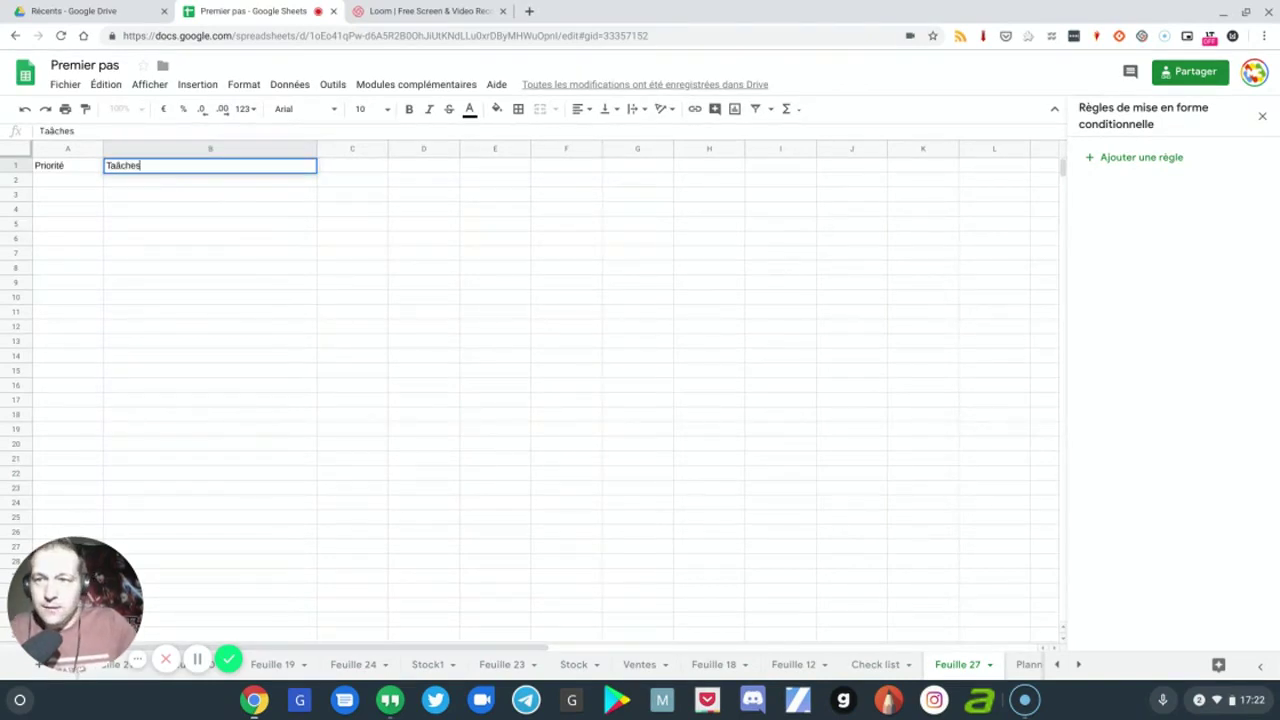
{"action": "key", "text": "Tab"}
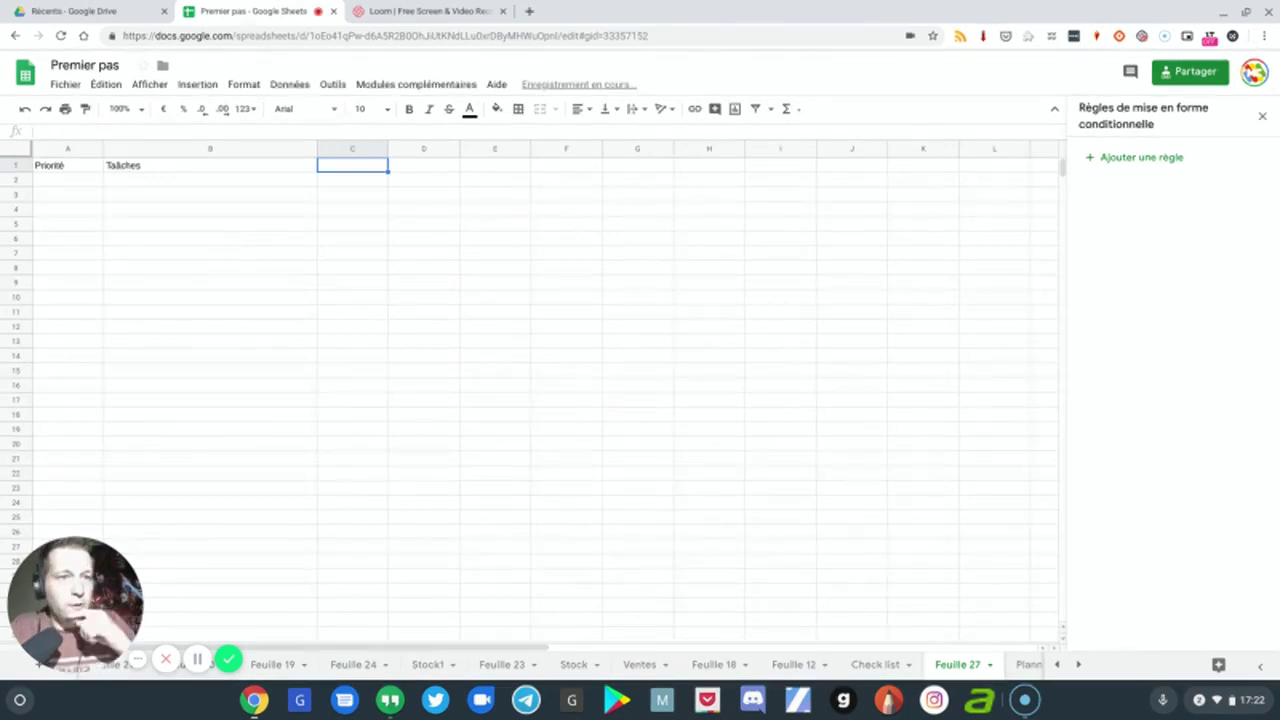
{"action": "type", "text": "Fait"}
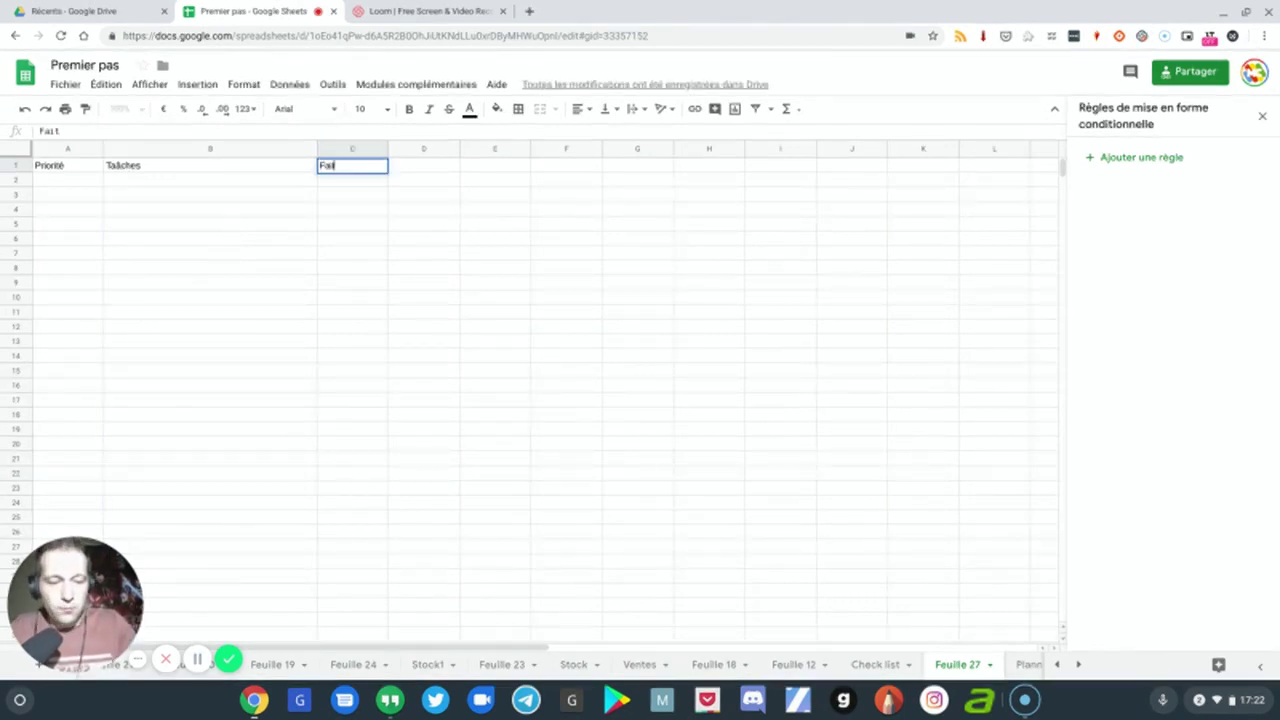
{"action": "type", "text": "/Non fait"}
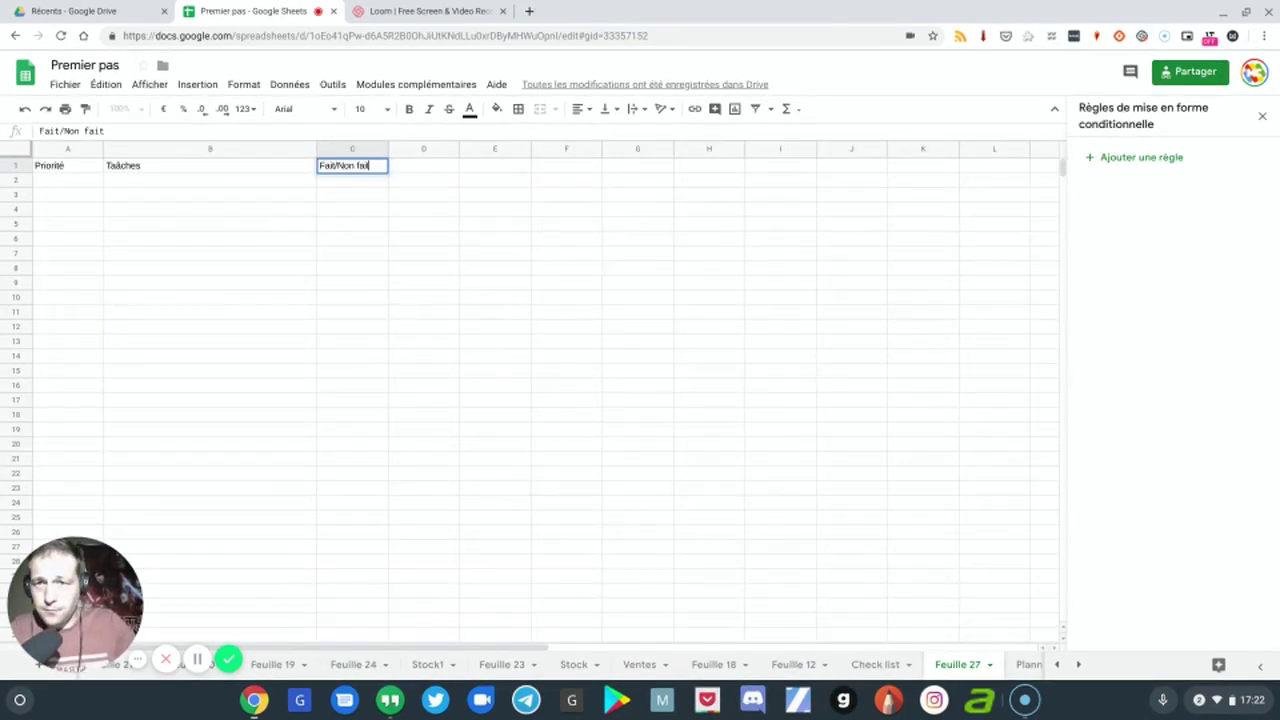
{"action": "key", "text": "Return"}
Step: Start the priority numbering with 1 in A2 and the formula =A2+1 in A3
{"action": "key", "text": "Left"}
{"action": "key", "text": "Left"}
{"action": "type", "text": "1"}
{"action": "key", "text": "Return"}
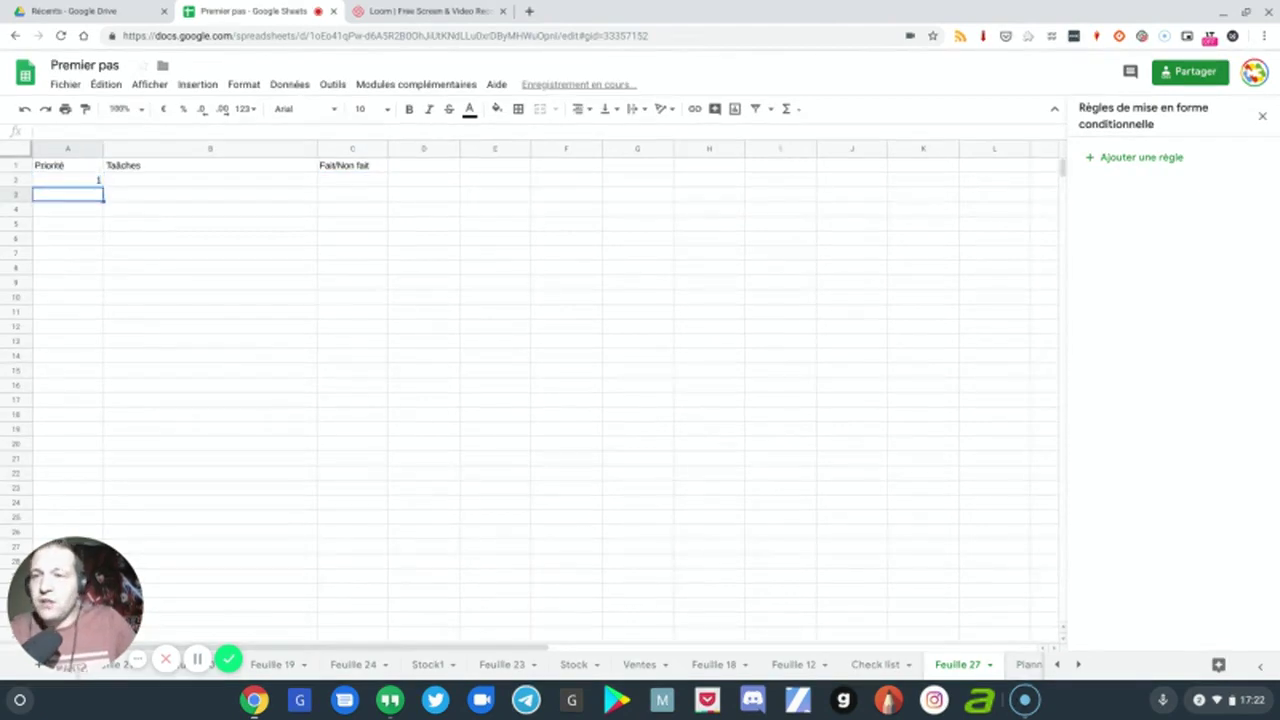
{"action": "type", "text": "="}
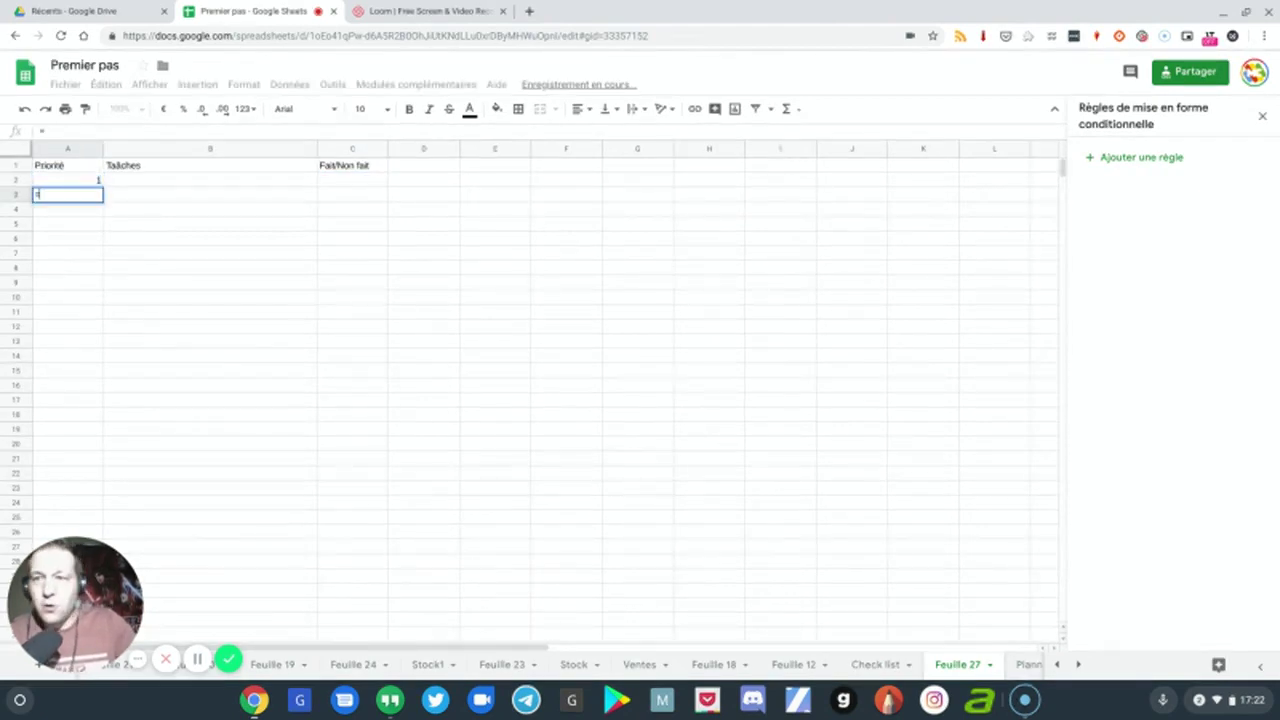
{"action": "left_click", "coordinate": [83, 184]}
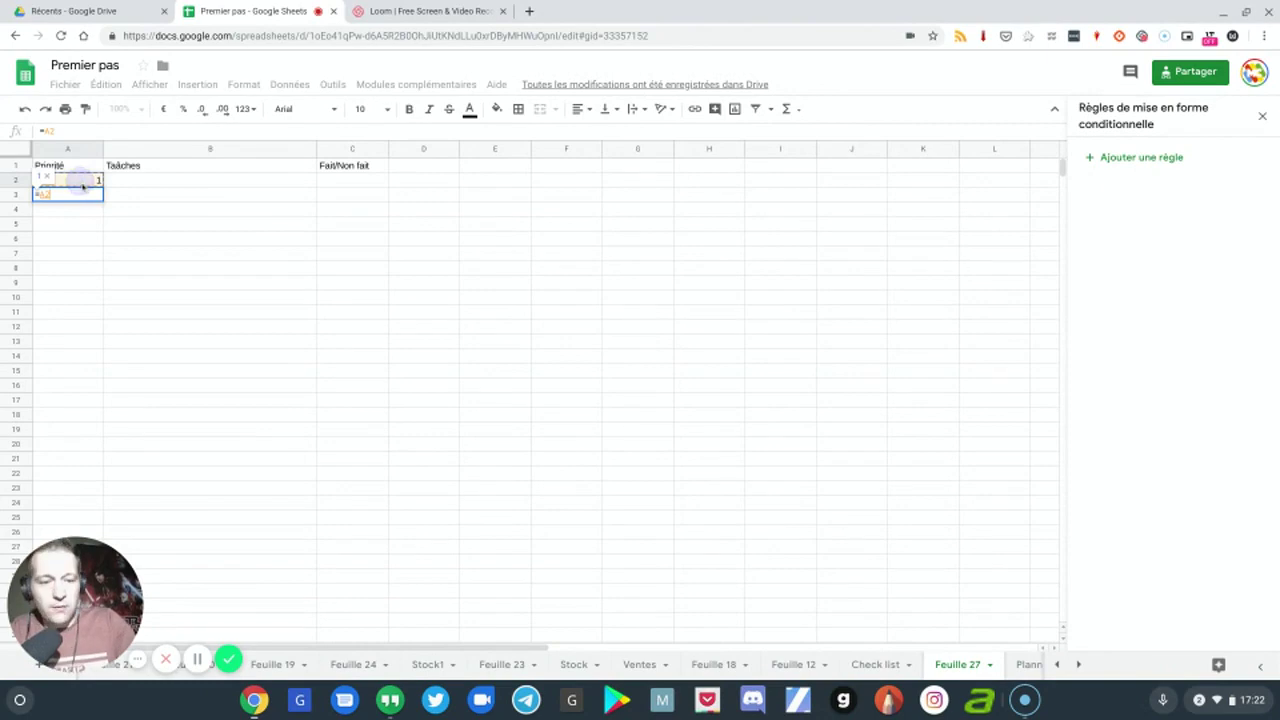
{"action": "type", "text": "+1"}
{"action": "key", "text": "Return"}
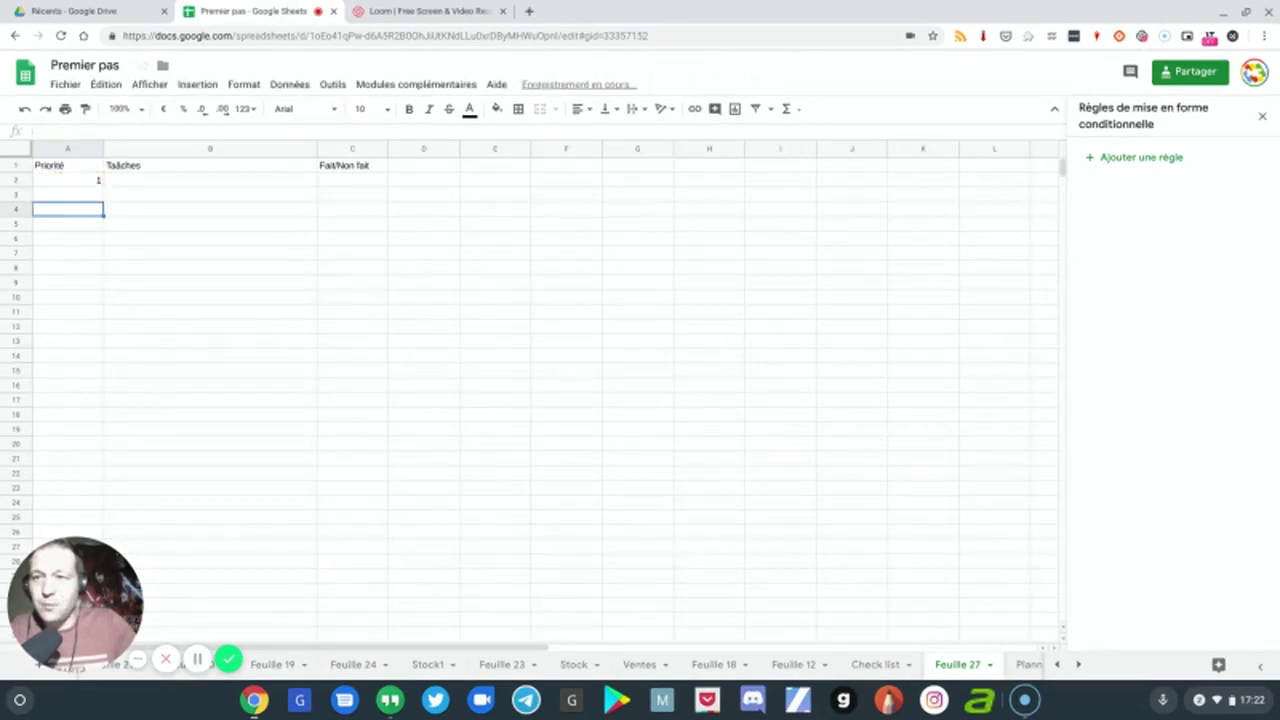
Step: Fill the numbering formula from A3 down to A14
{"action": "left_click", "coordinate": [97, 197]}
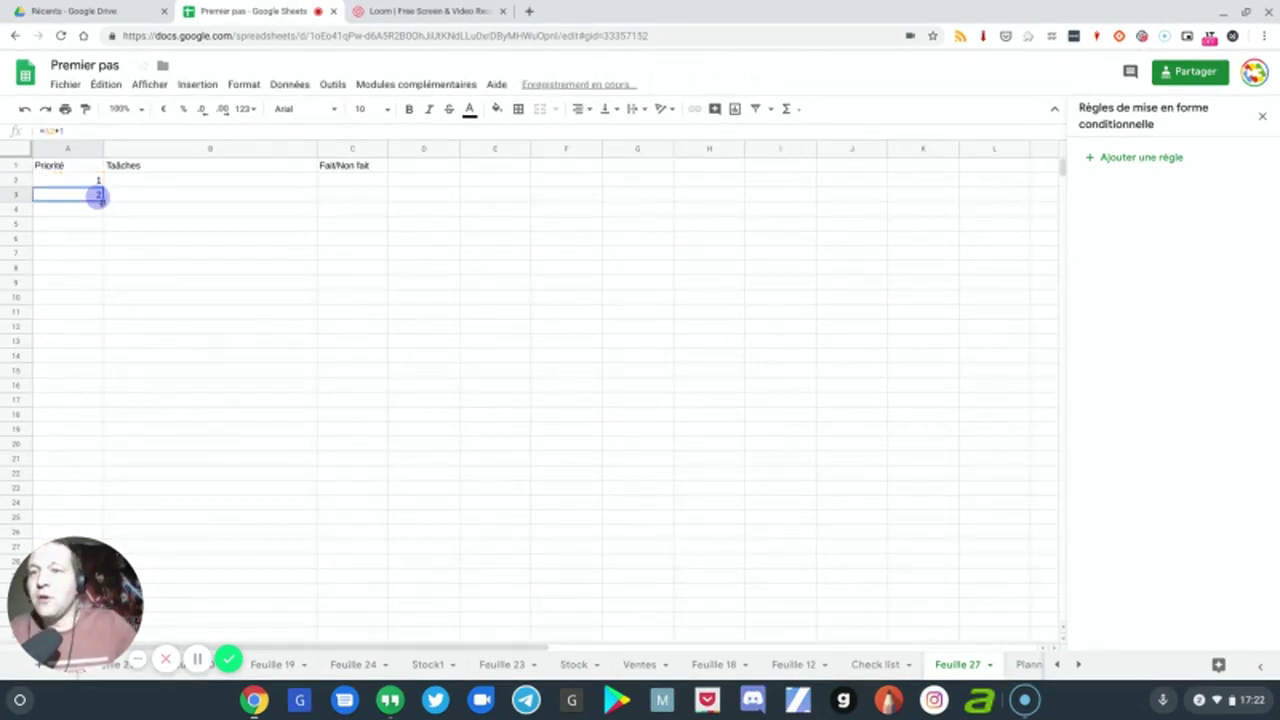
{"action": "left_click", "coordinate": [102, 205]}
{"action": "left_click", "coordinate": [99, 196]}
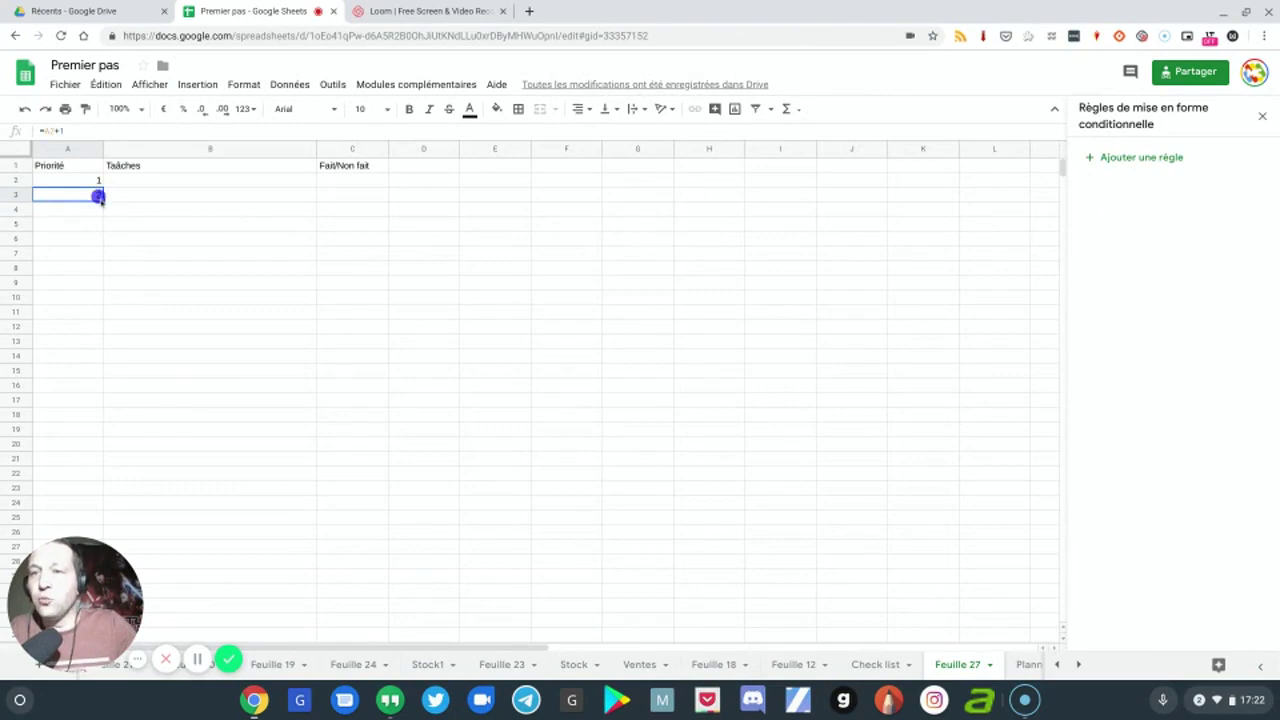
{"action": "left_click_drag", "start_coordinate": [101, 205], "coordinate": [93, 358]}
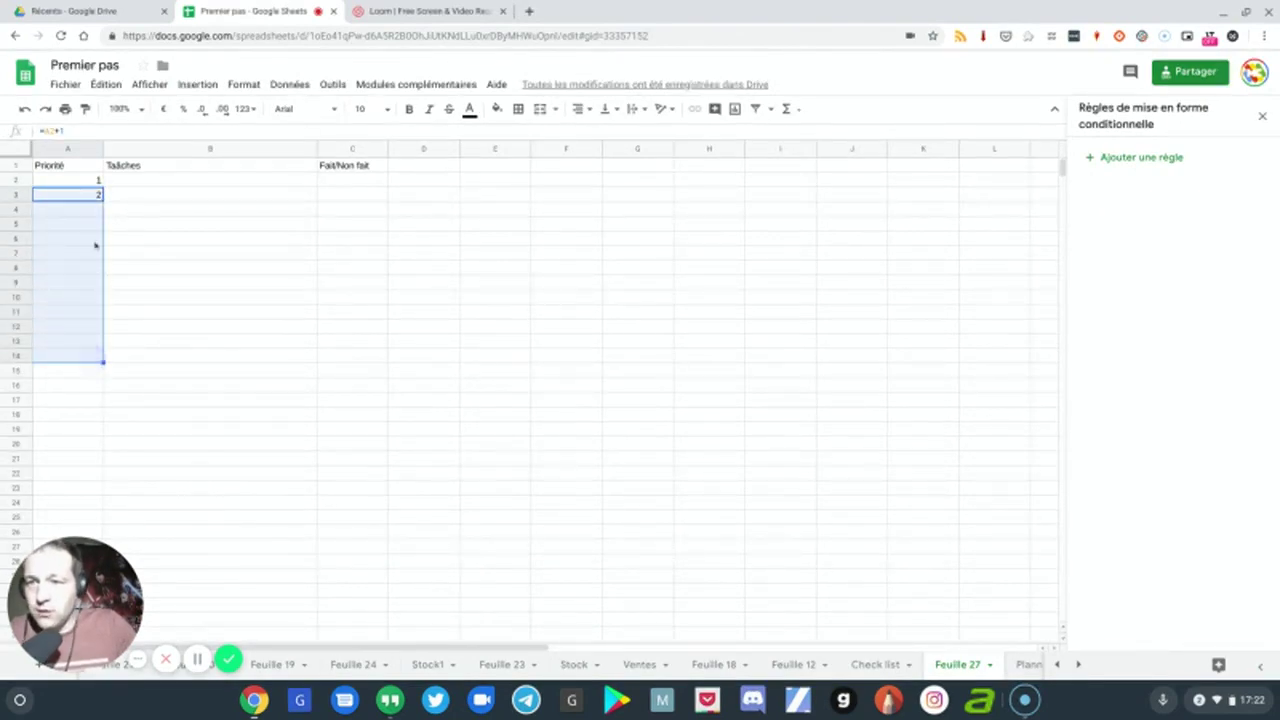
{"action": "left_click", "coordinate": [95, 238]}
{"action": "left_click", "coordinate": [99, 195]}
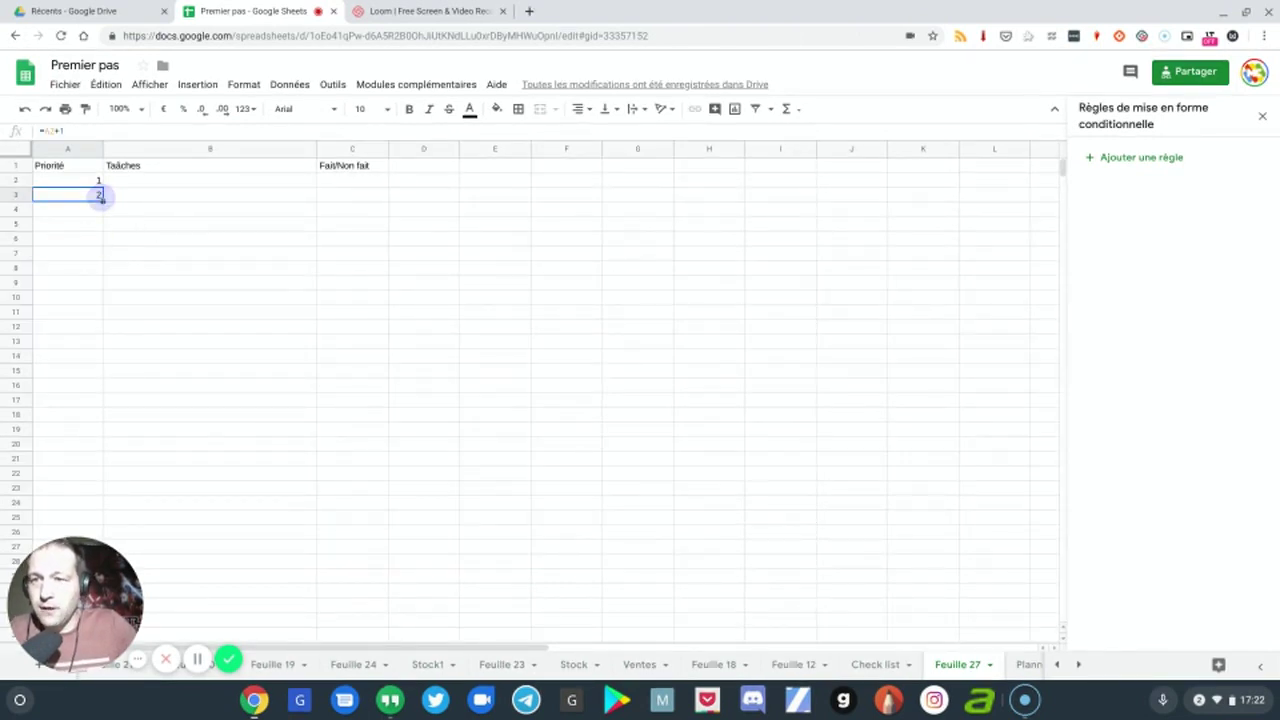
{"action": "left_click_drag", "start_coordinate": [103, 202], "coordinate": [100, 357]}
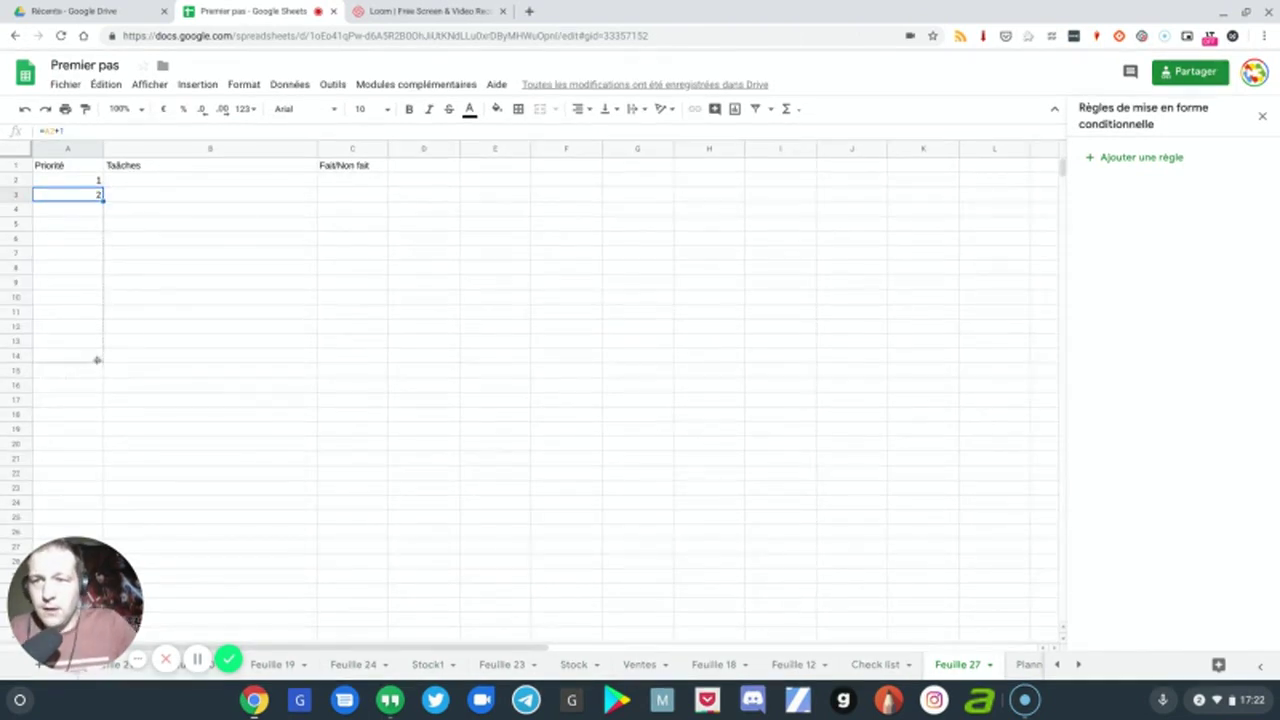
Step: Enter the sample tasks "tâches 1" in B2 and "Tache 2" in B3
{"action": "left_click", "coordinate": [201, 181]}
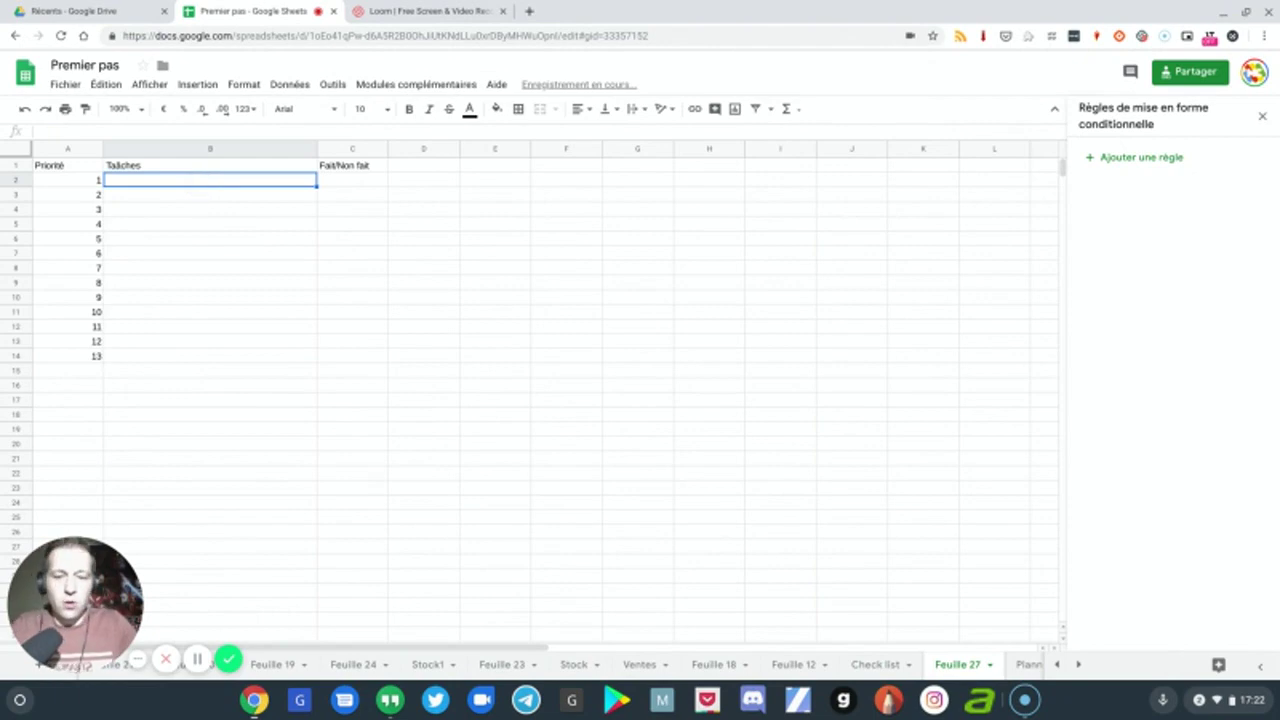
{"action": "type", "text": "techa"}
{"action": "key", "text": "BackSpace"}
{"action": "key", "text": "BackSpace"}
{"action": "key", "text": "BackSpace"}
{"action": "key", "text": "BackSpace"}
{"action": "key", "text": "BackSpace"}
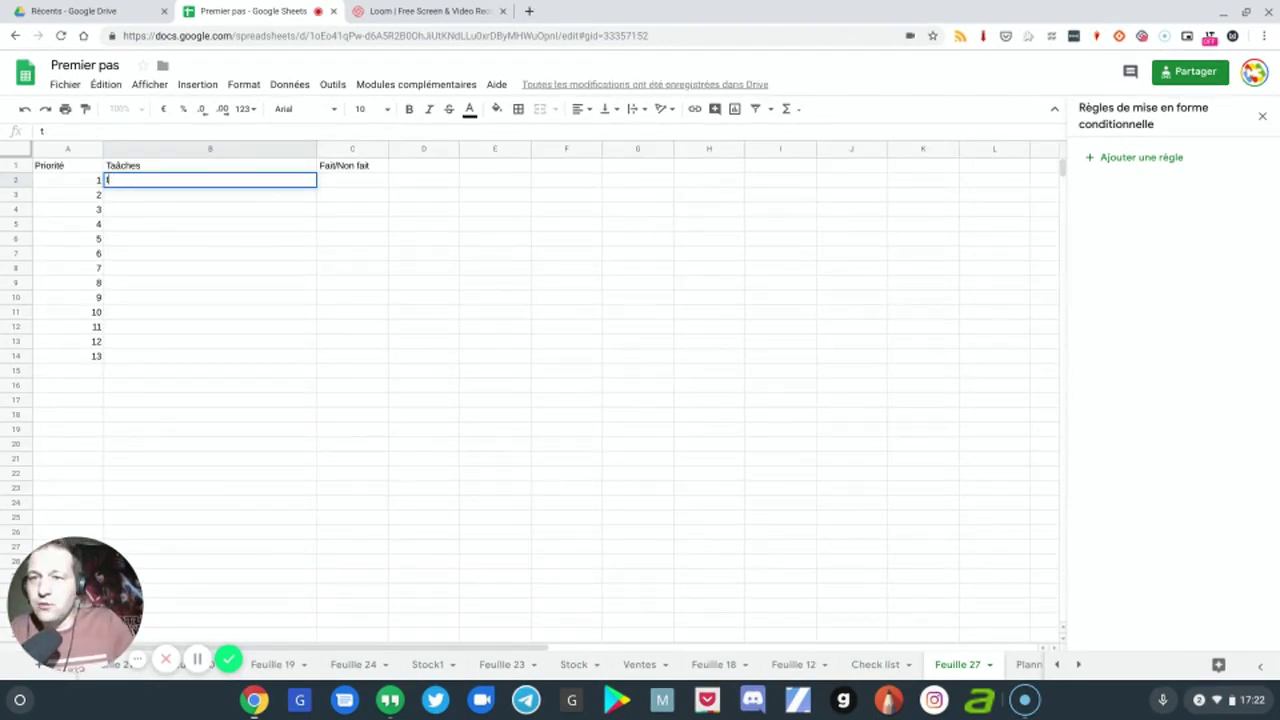
{"action": "type", "text": "tâches 1"}
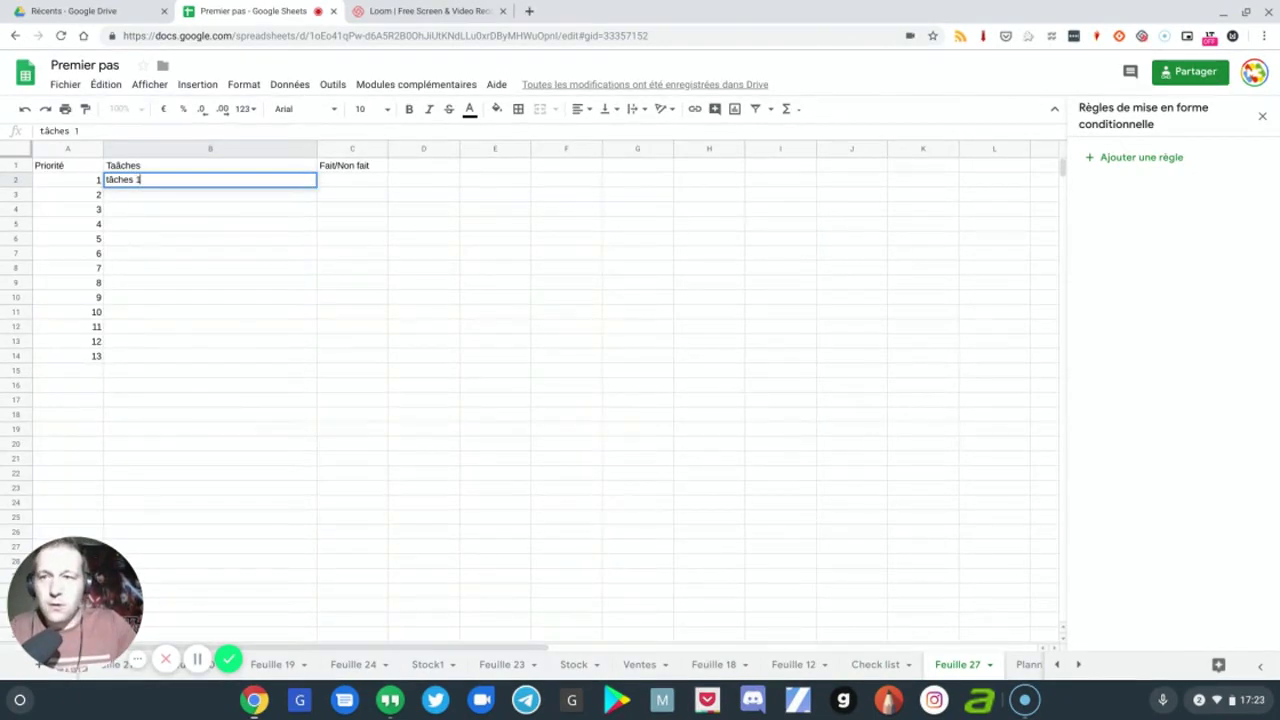
{"action": "key", "text": "Return"}
{"action": "type", "text": "Tache 2"}
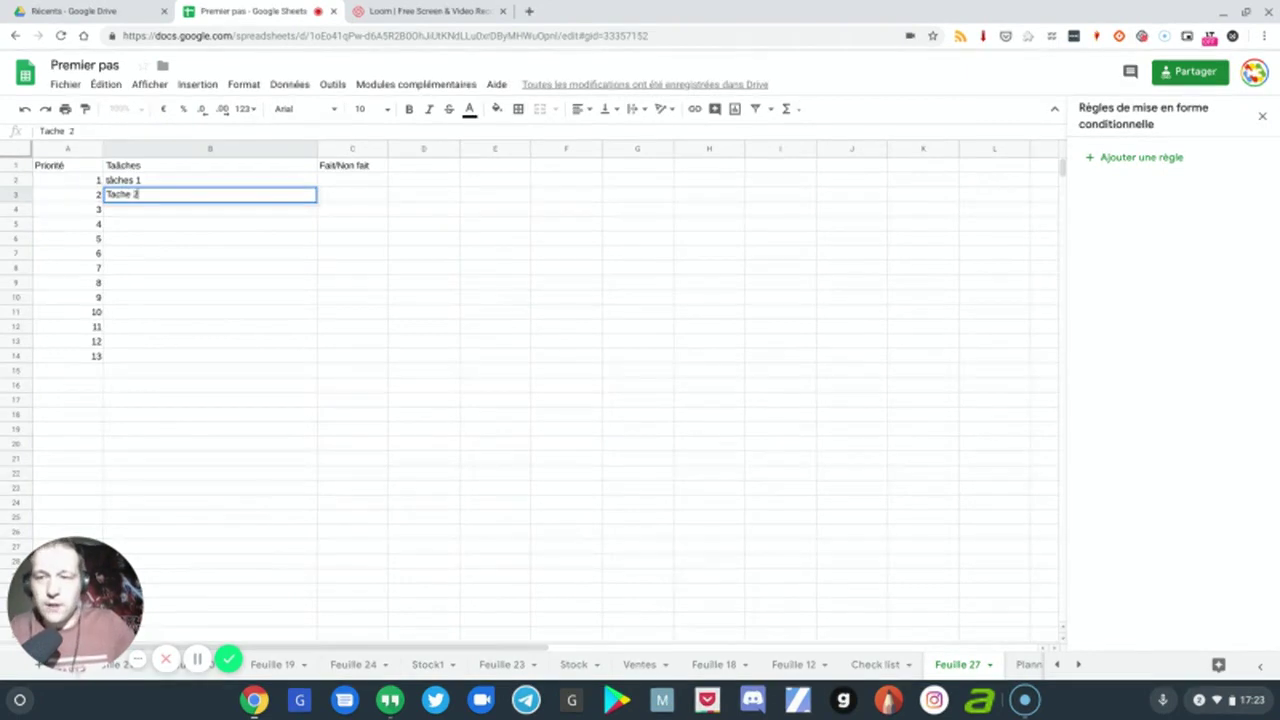
Step: Correct the first sample task in B2 to "tâche 1"
{"action": "key", "text": "Up"}
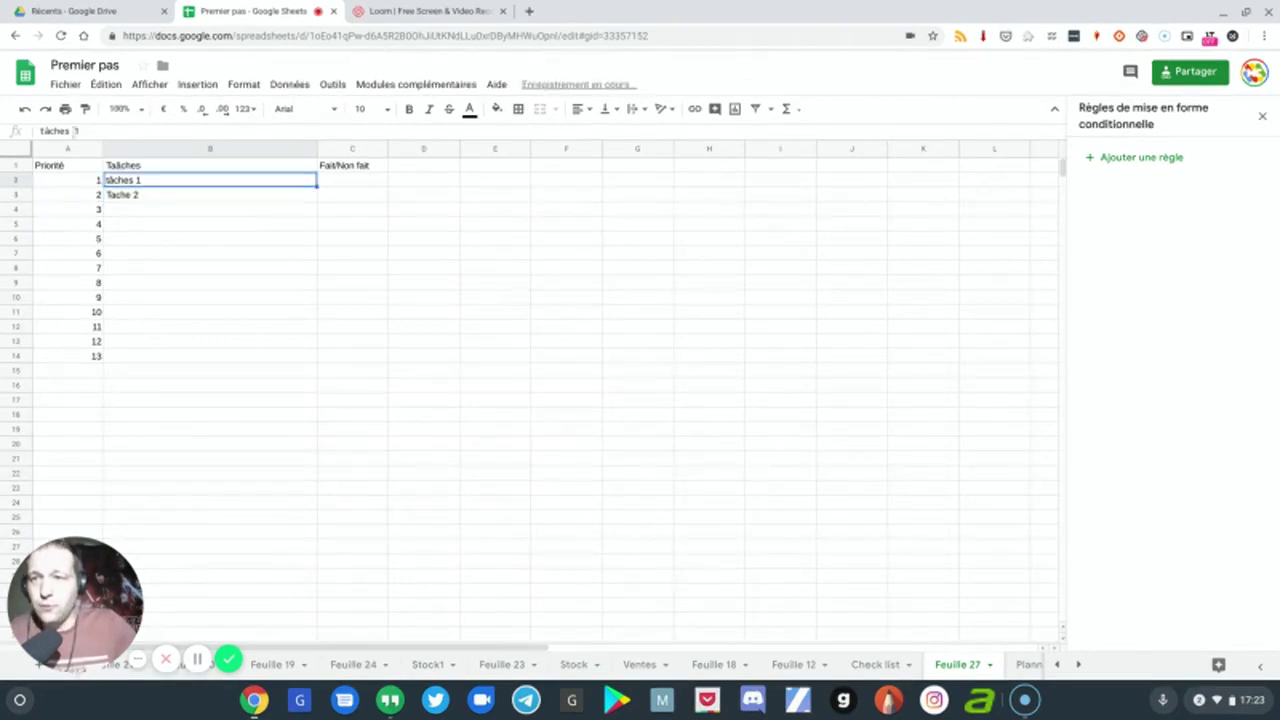
{"action": "left_click", "coordinate": [66, 130]}
{"action": "key", "text": "BackSpace"}
Step: Insert a checkbox in C2 and fill it down to C14
{"action": "left_click", "coordinate": [326, 183]}
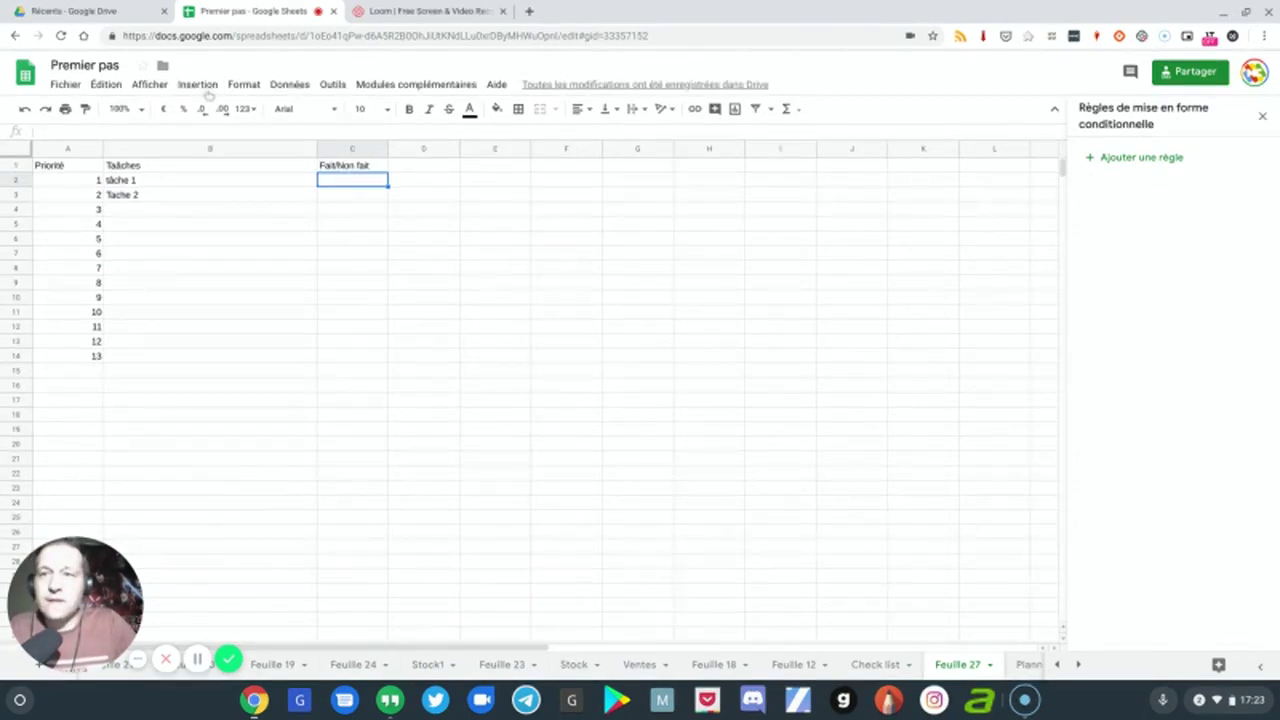
{"action": "left_click", "coordinate": [198, 86]}
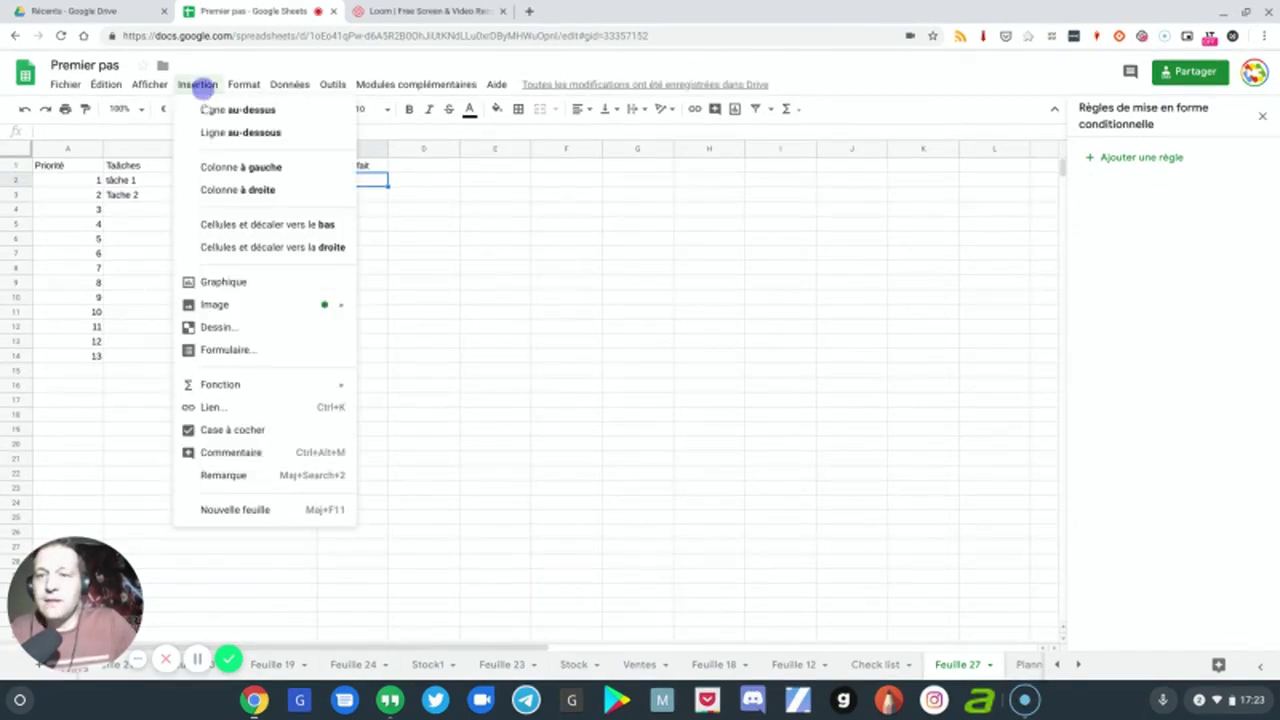
{"action": "left_click", "coordinate": [236, 430]}
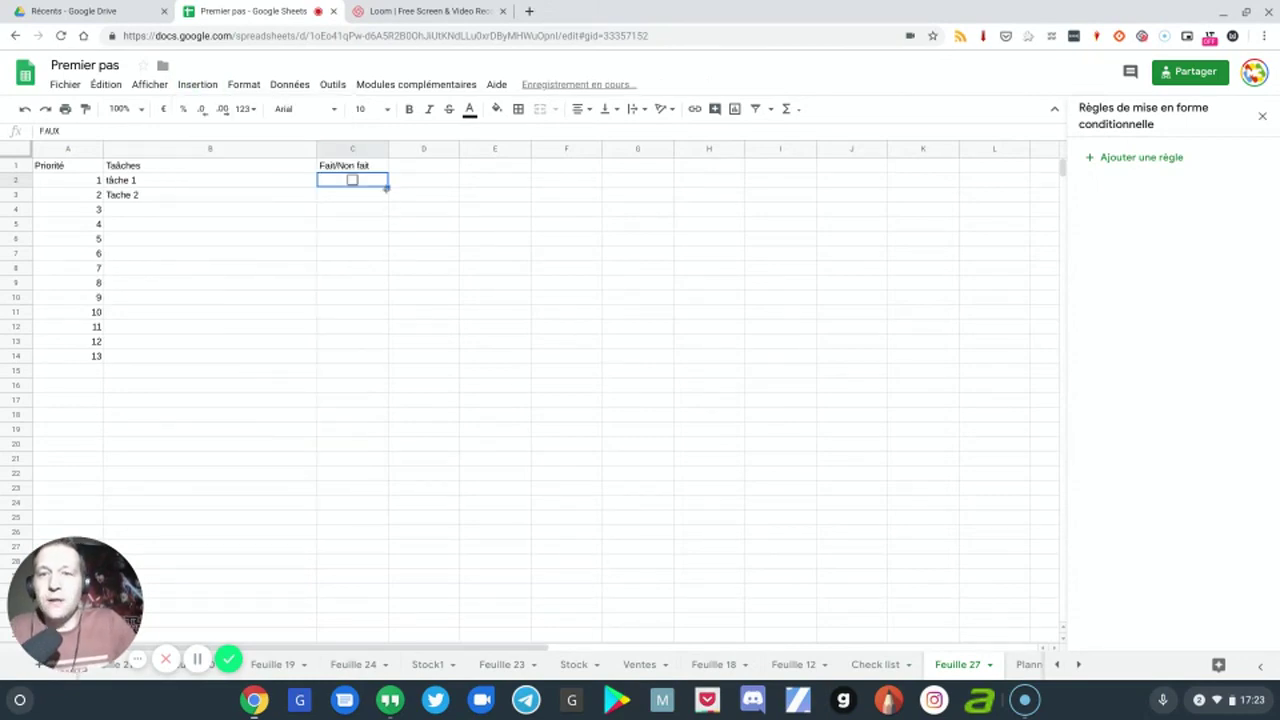
{"action": "left_click_drag", "start_coordinate": [386, 188], "coordinate": [371, 354]}
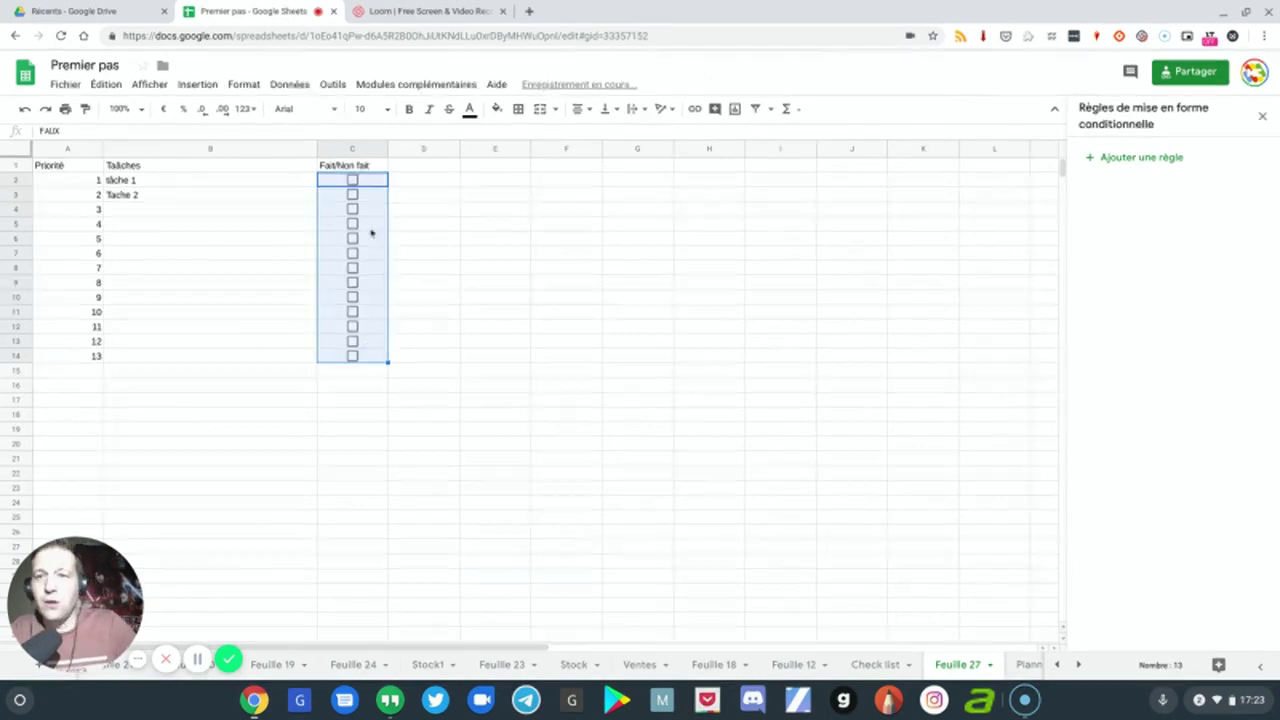
Step: Test the checkbox in C2 by ticking and unticking it
{"action": "left_click", "coordinate": [470, 208]}
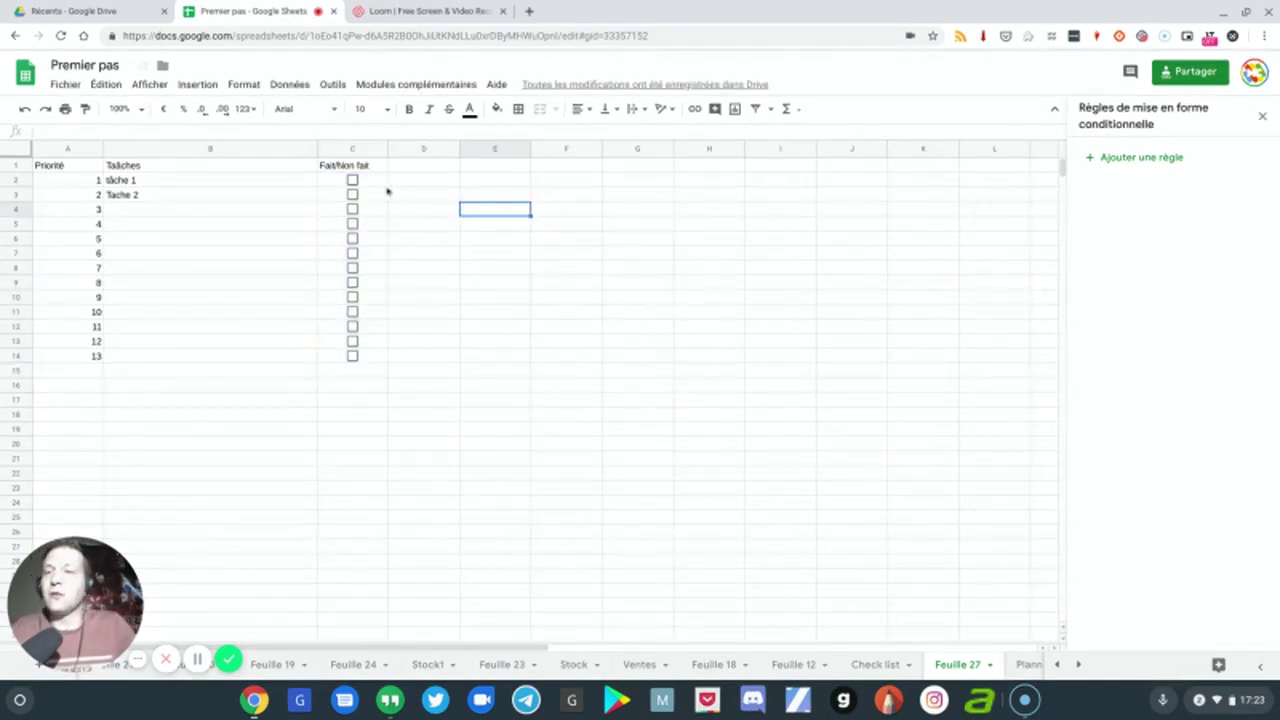
{"action": "left_click", "coordinate": [353, 181]}
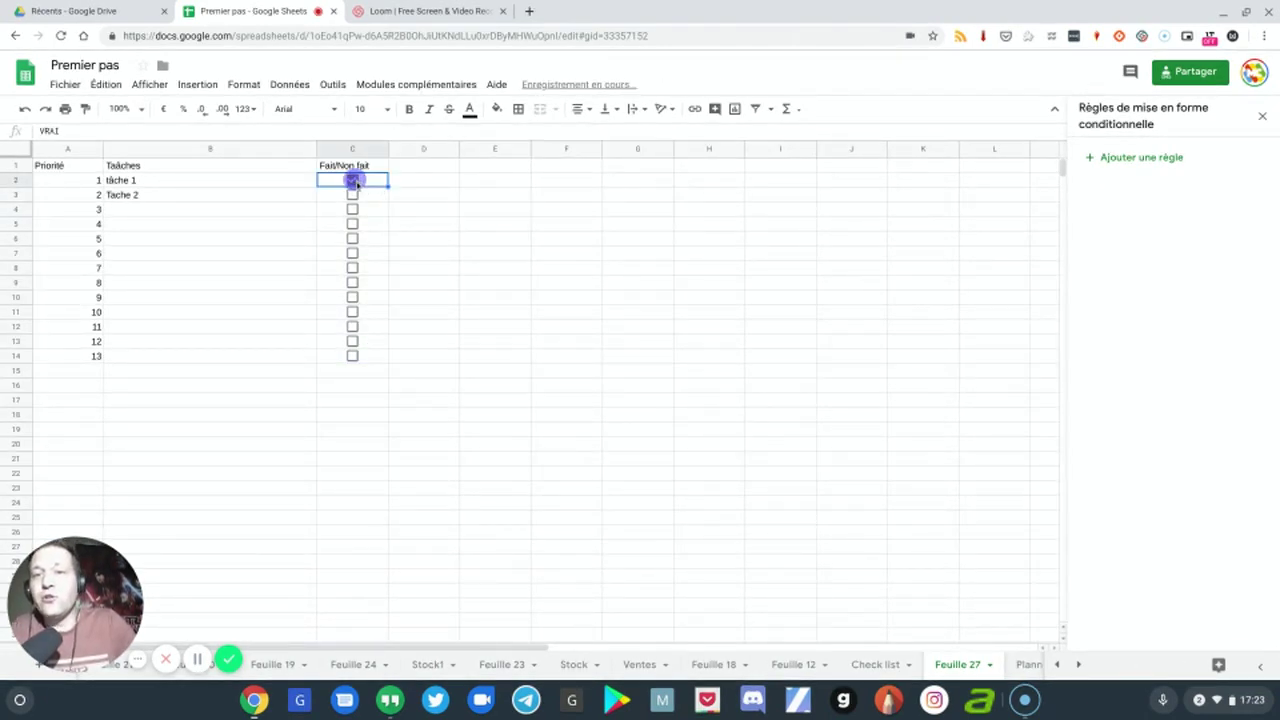
{"action": "left_click", "coordinate": [352, 182]}
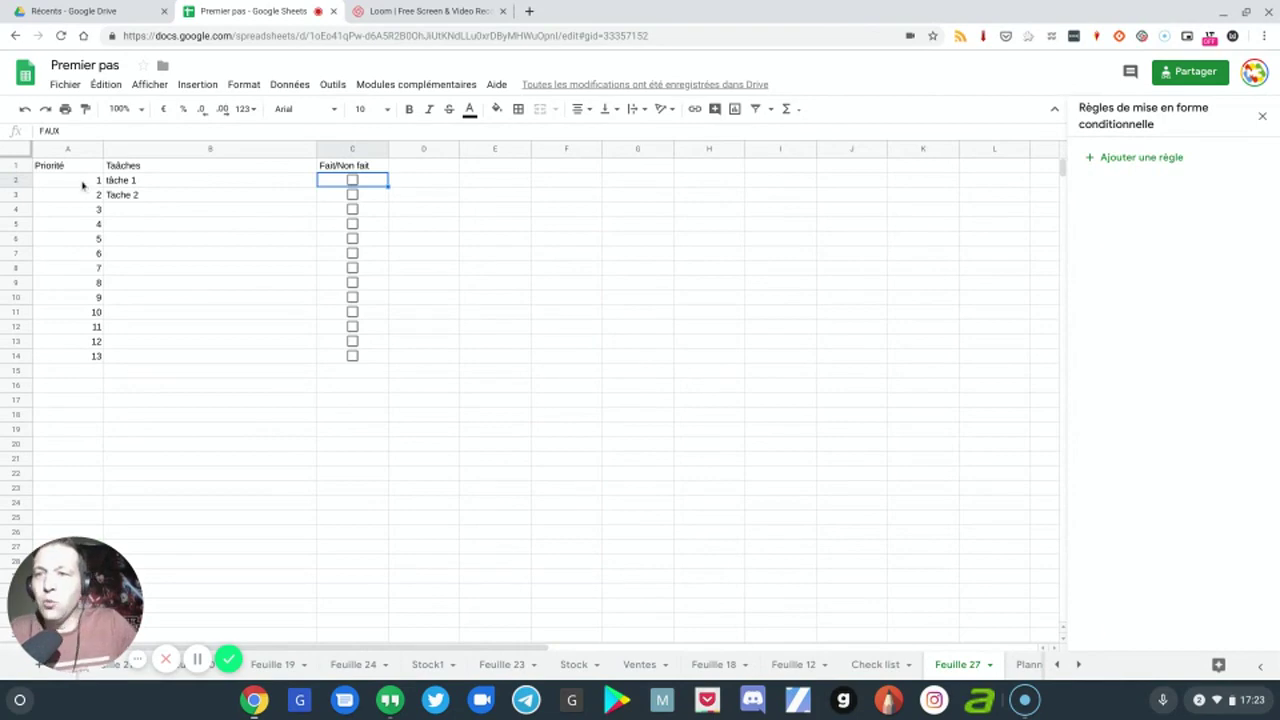
Step: Start a conditional formatting rule for A2:C14 that uses a custom formula as its condition
{"action": "left_click_drag", "start_coordinate": [86, 183], "coordinate": [350, 357]}
{"action": "left_click", "coordinate": [240, 86]}
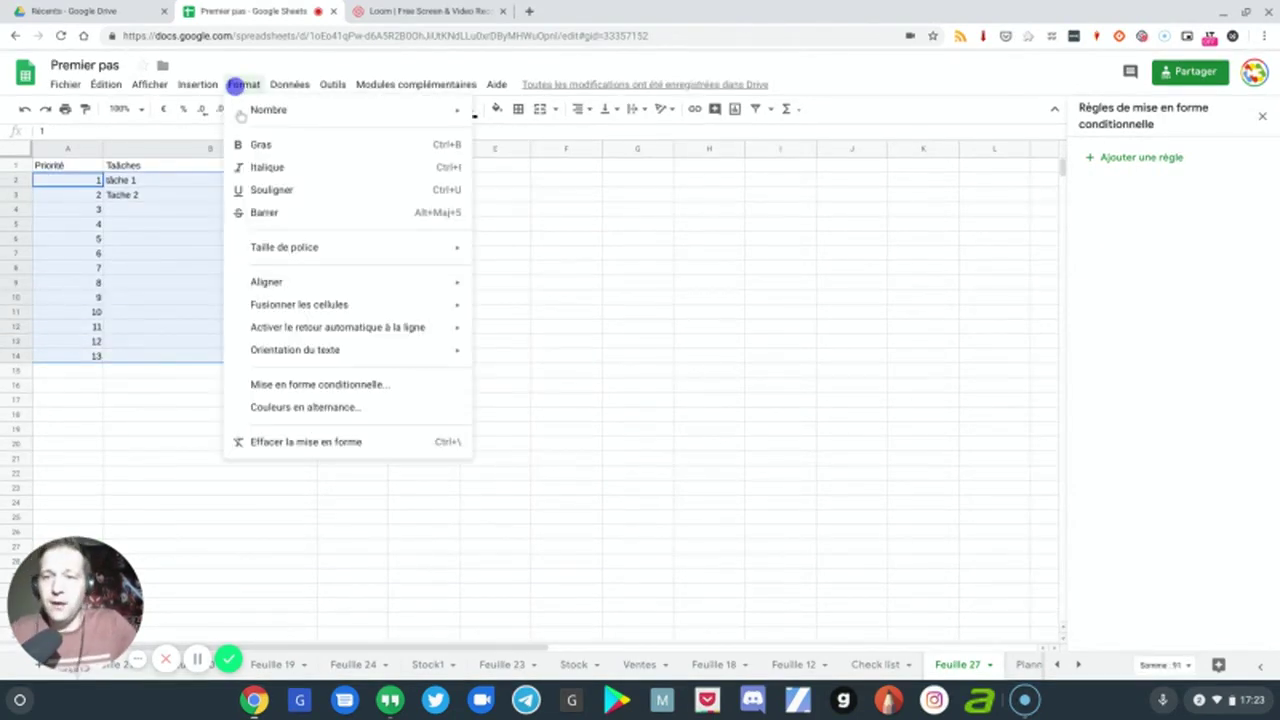
{"action": "left_click", "coordinate": [320, 386]}
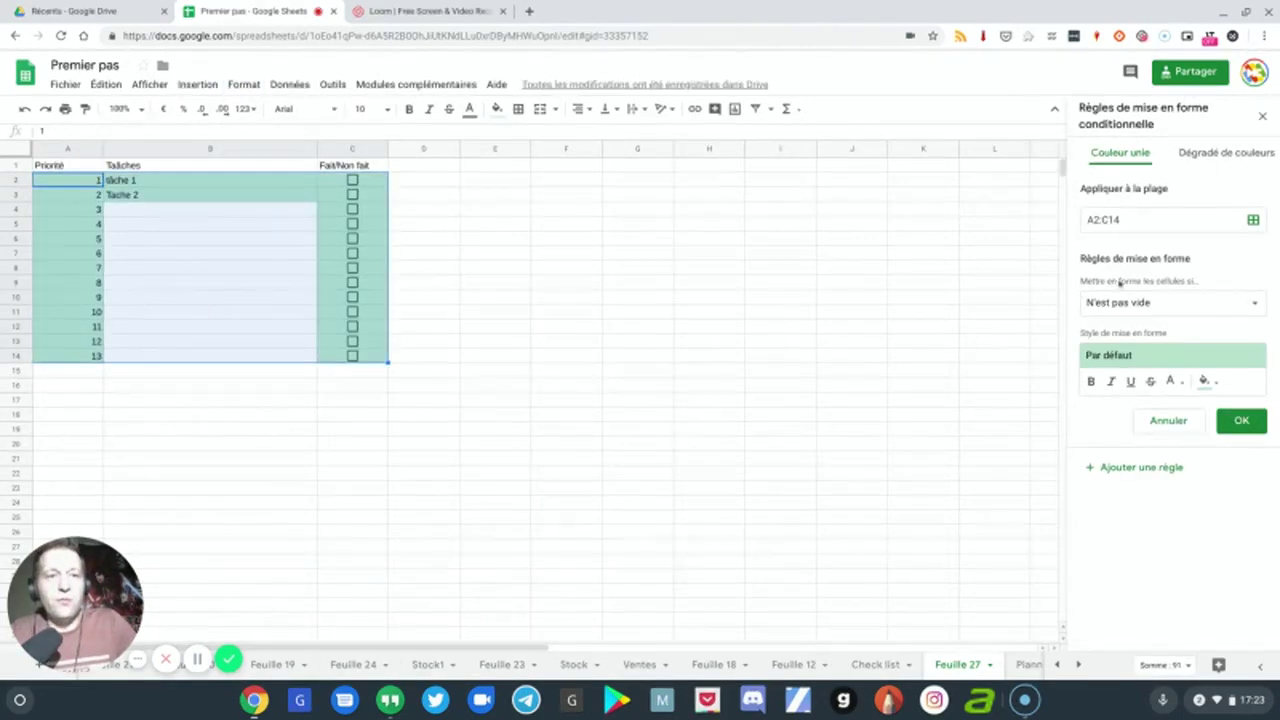
{"action": "left_click", "coordinate": [1160, 302]}
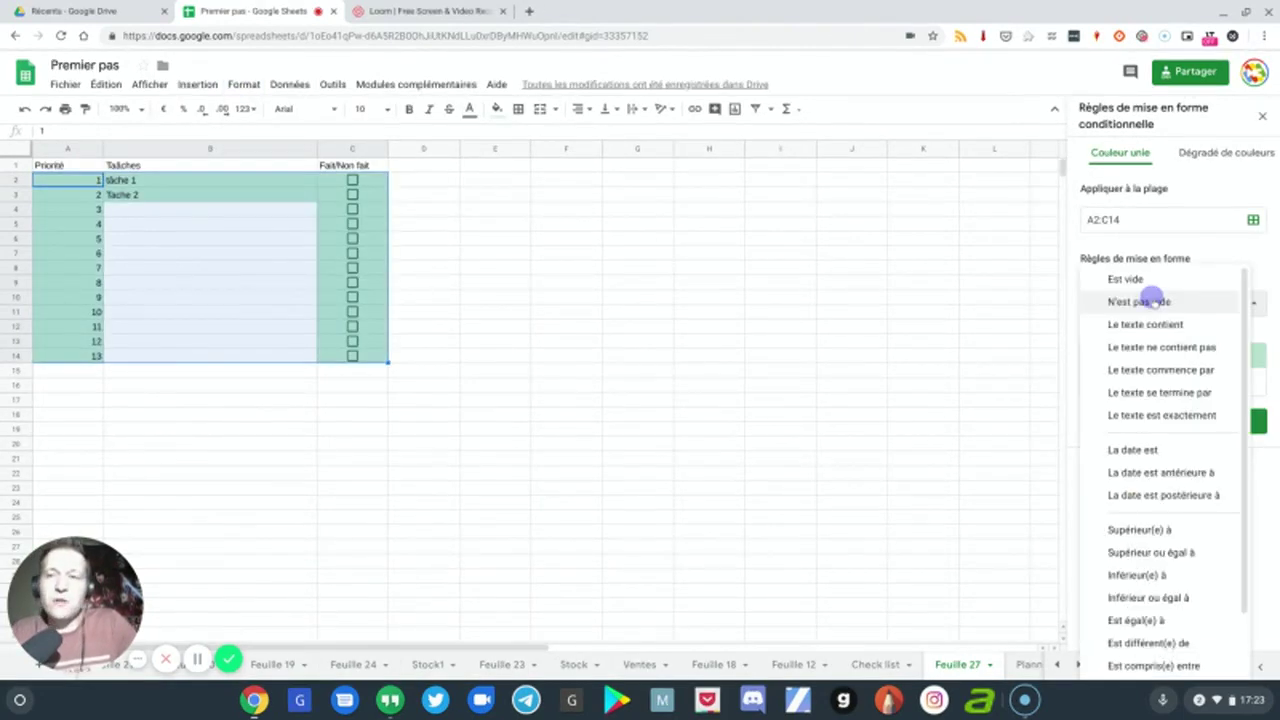
{"action": "scroll", "coordinate": [1155, 302], "scroll_direction": "down", "scroll_amount": 2}
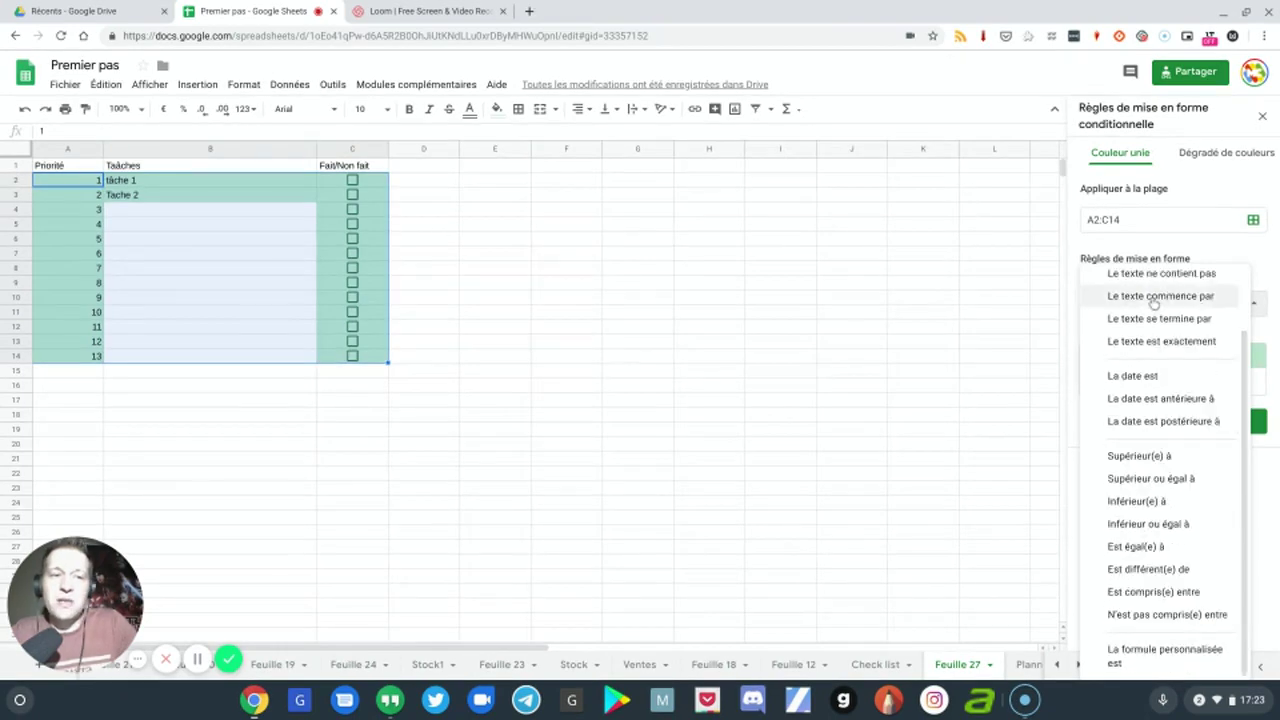
{"action": "left_click", "coordinate": [1147, 666]}
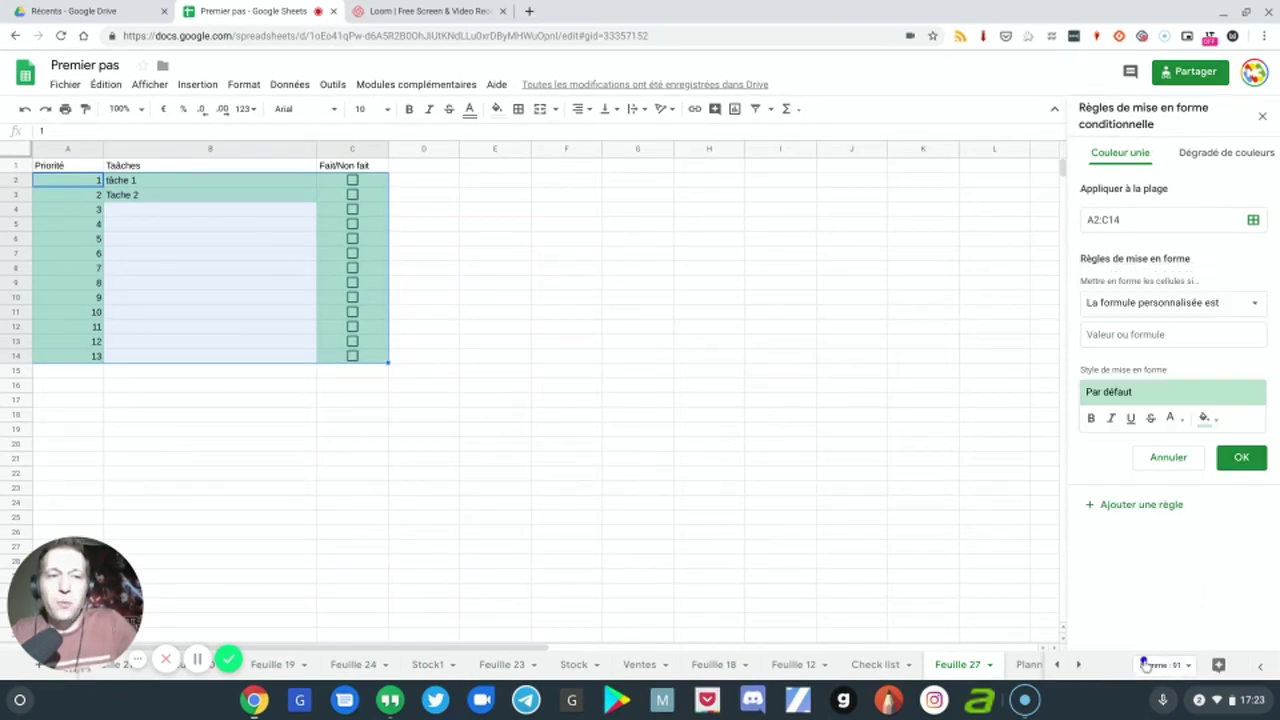
Step: Enter =$C2=vrai() as the rule's custom formula
{"action": "left_click", "coordinate": [1110, 333]}
{"action": "type", "text": "="}
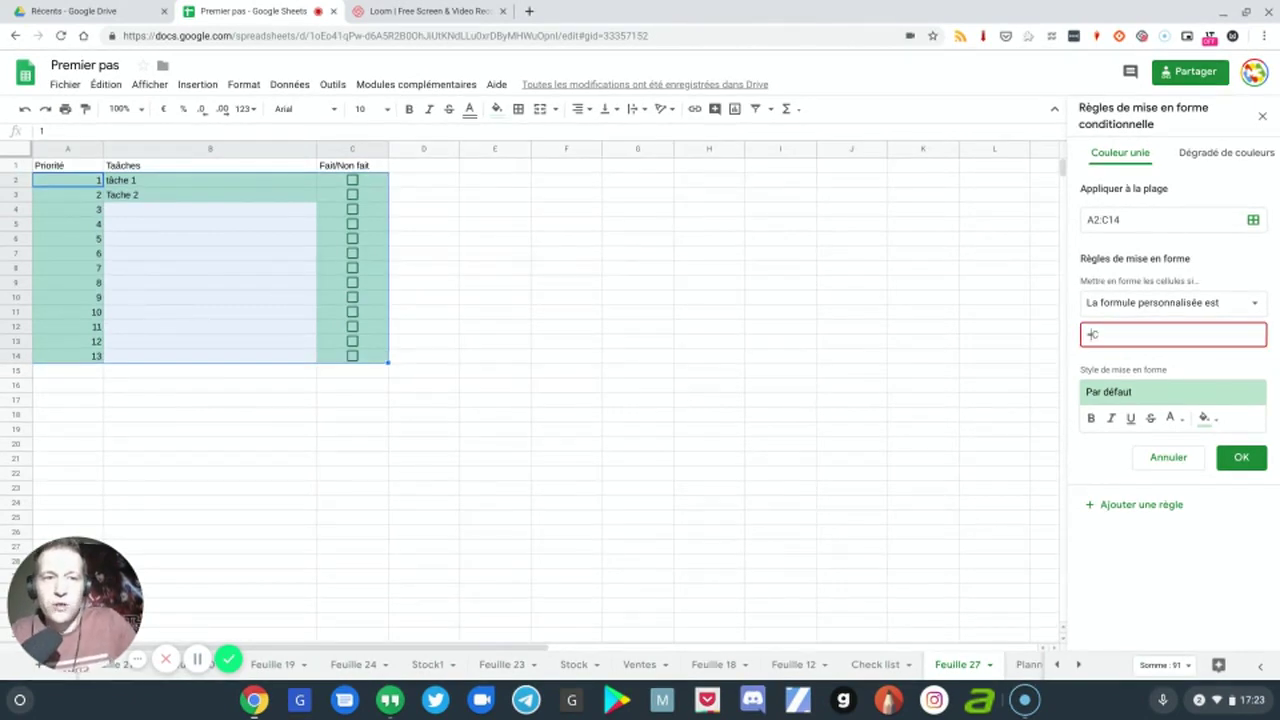
{"action": "type", "text": "$C2"}
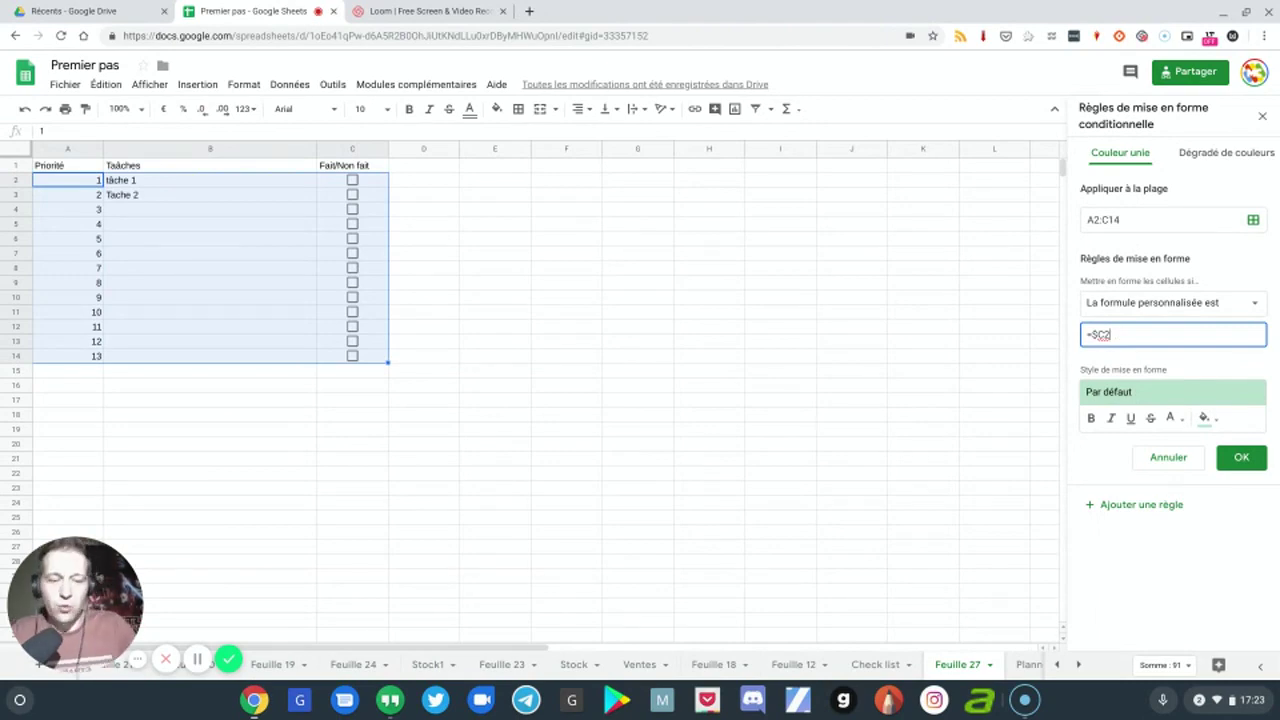
{"action": "type", "text": "vrai("}
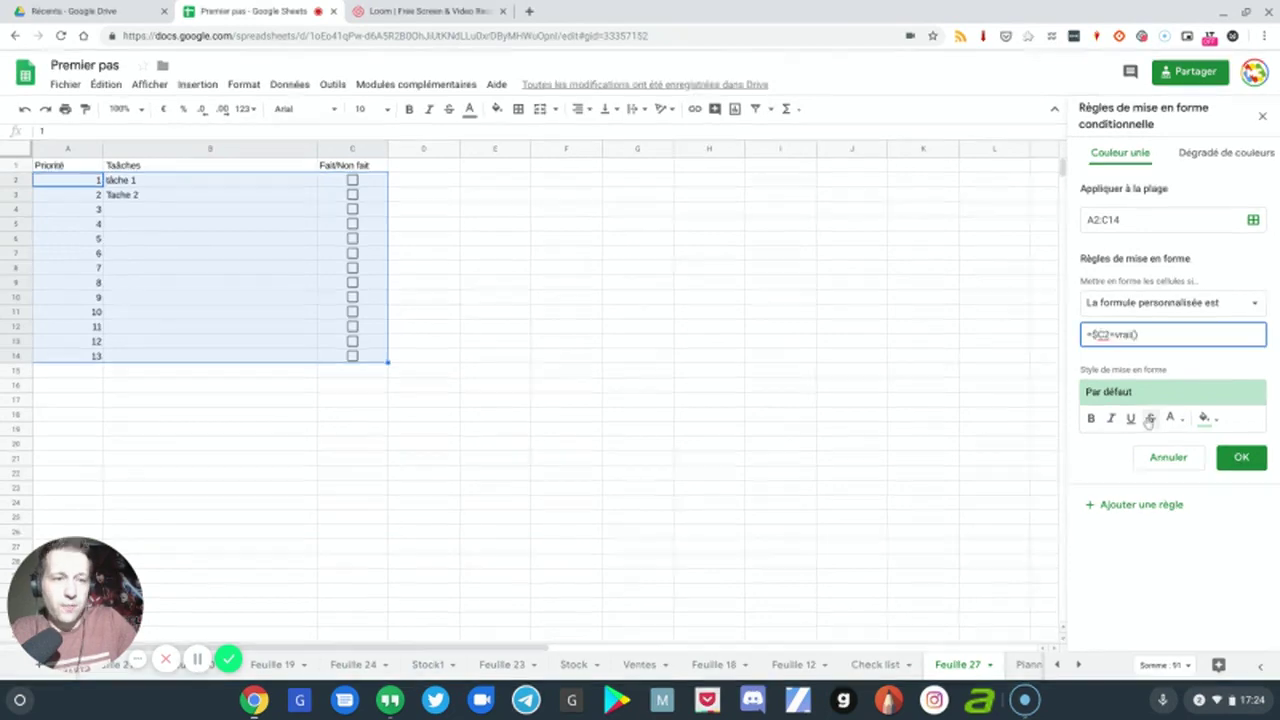
Step: Add strikethrough to the rule's default green style and save the rule
{"action": "left_click", "coordinate": [1150, 421]}
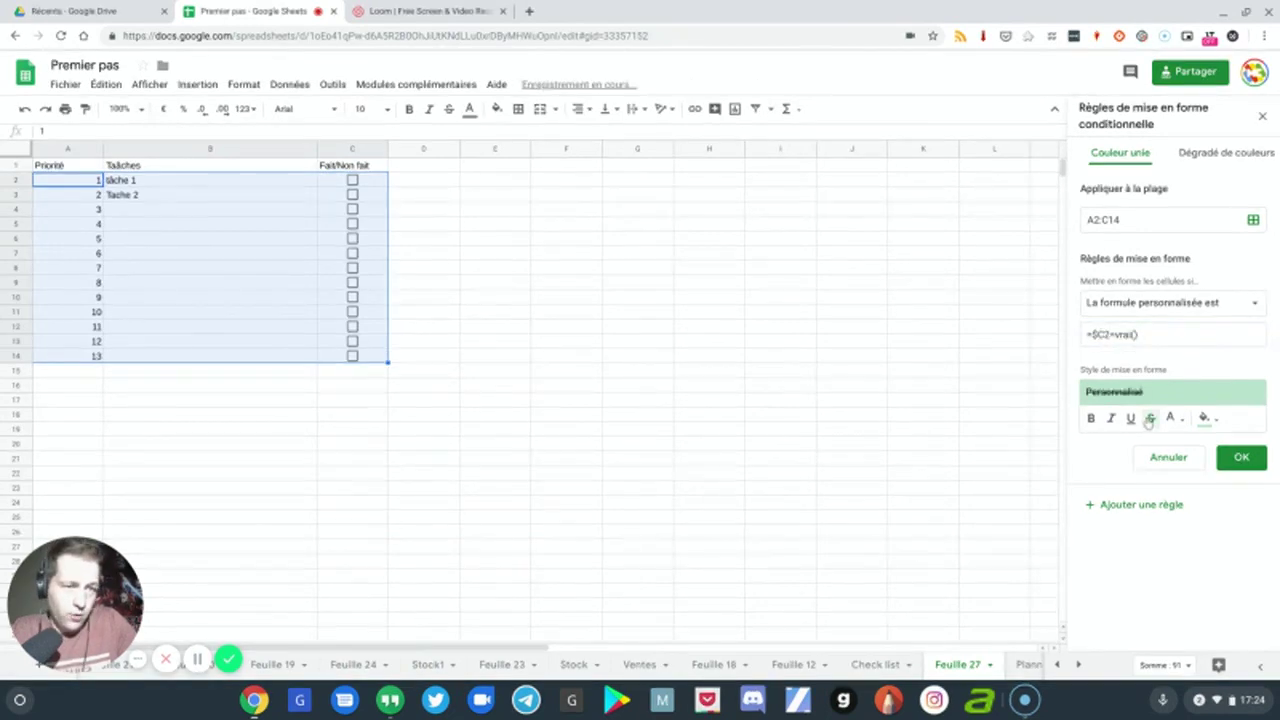
{"action": "left_click", "coordinate": [1238, 458]}
{"action": "left_click", "coordinate": [638, 256]}
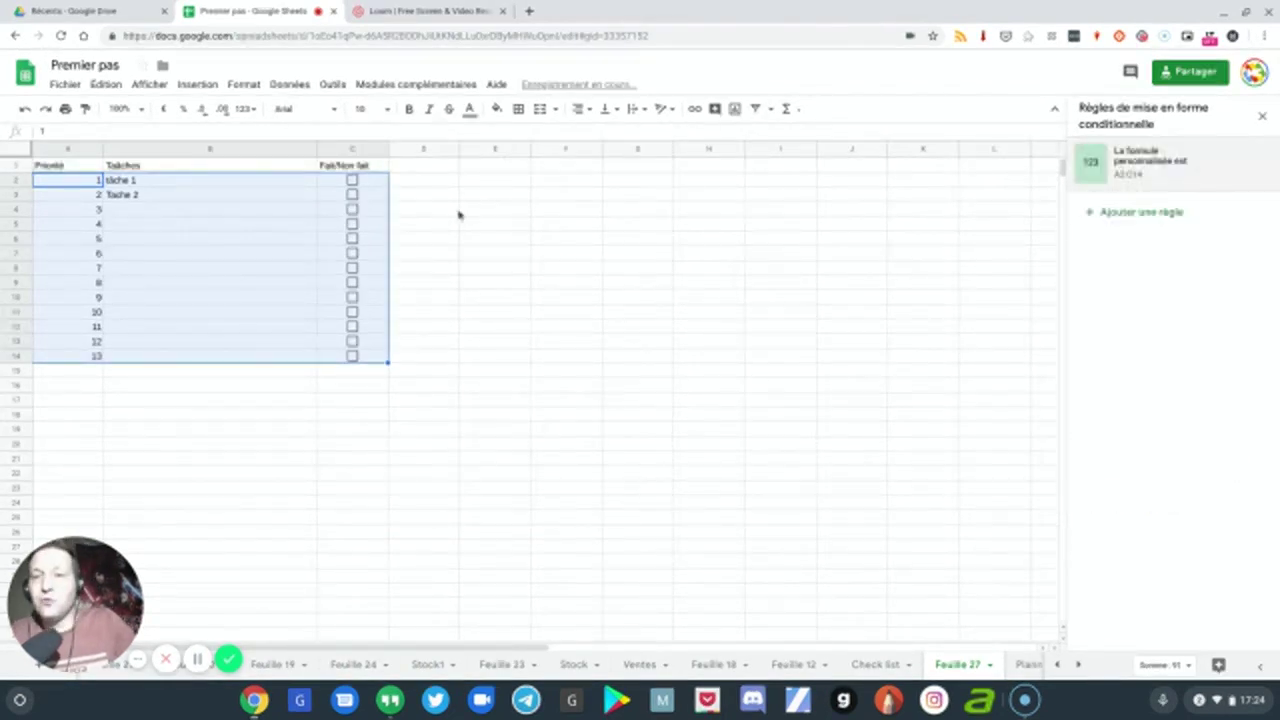
Step: Tick the checkbox in C2, then apply strikethrough again in the existing formatting rule and save it
{"action": "left_click", "coordinate": [352, 180]}
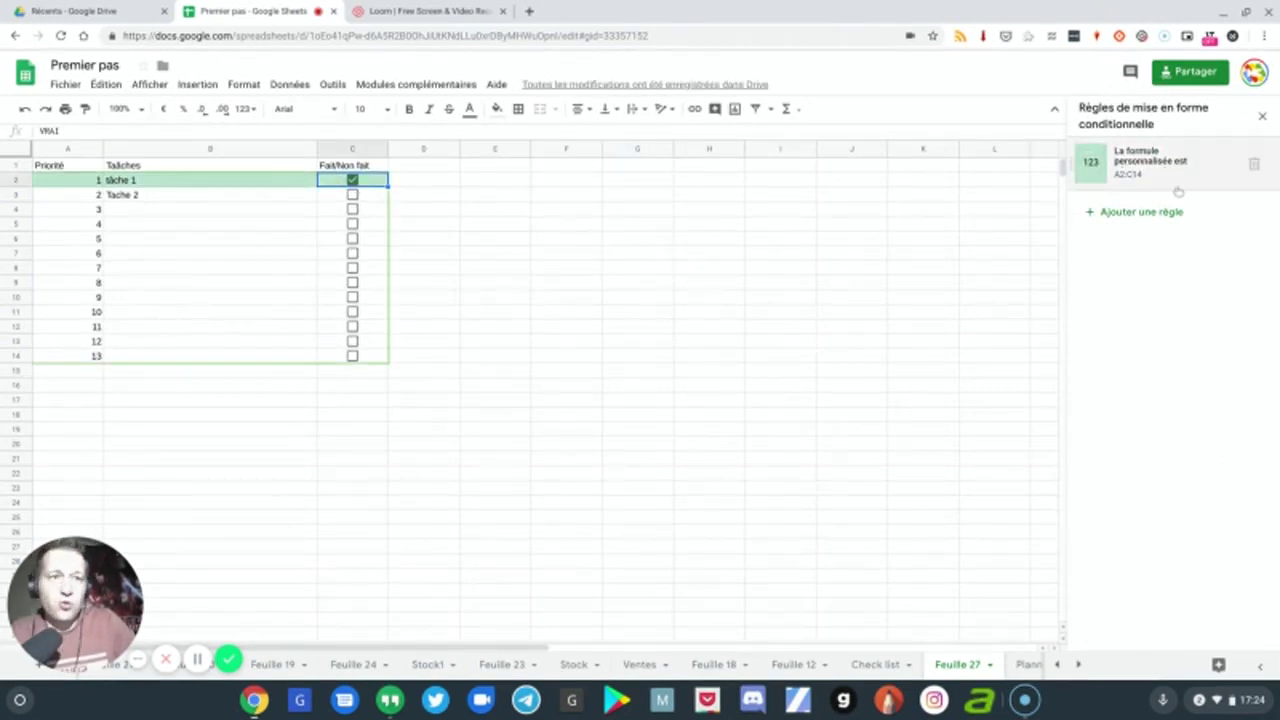
{"action": "left_click", "coordinate": [1145, 163]}
{"action": "left_click", "coordinate": [1150, 419]}
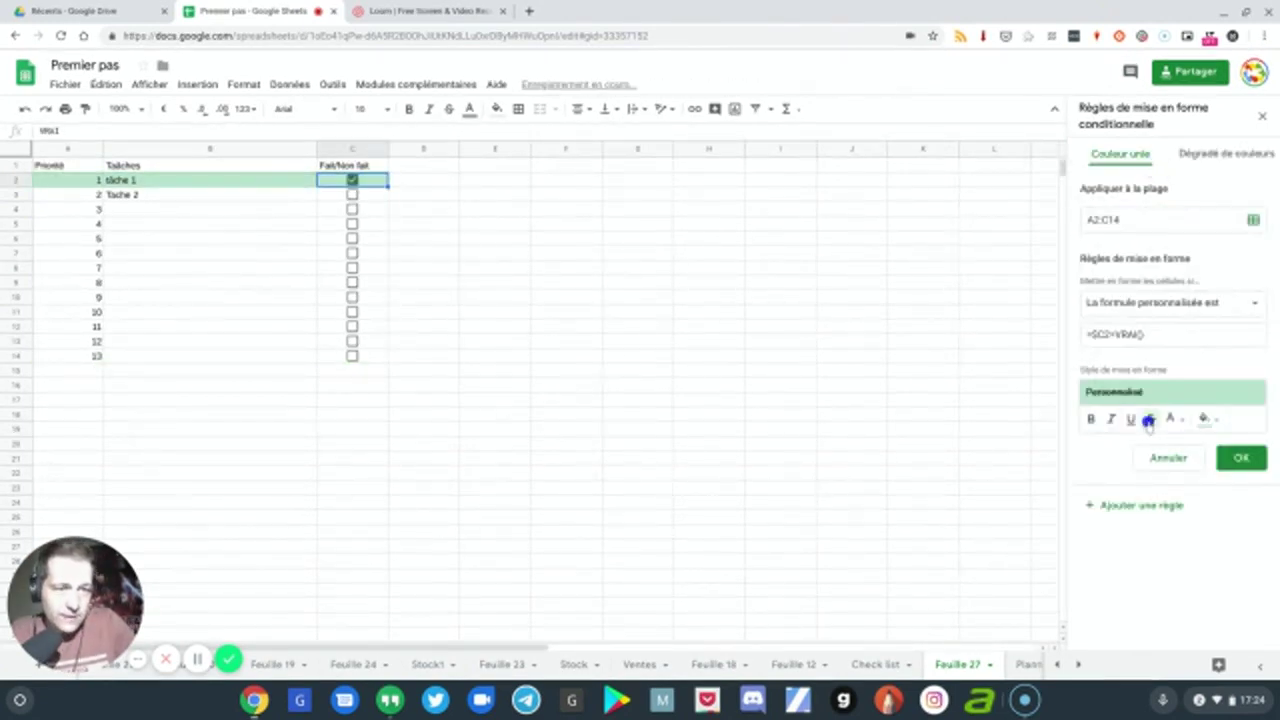
{"action": "left_click", "coordinate": [1238, 459]}
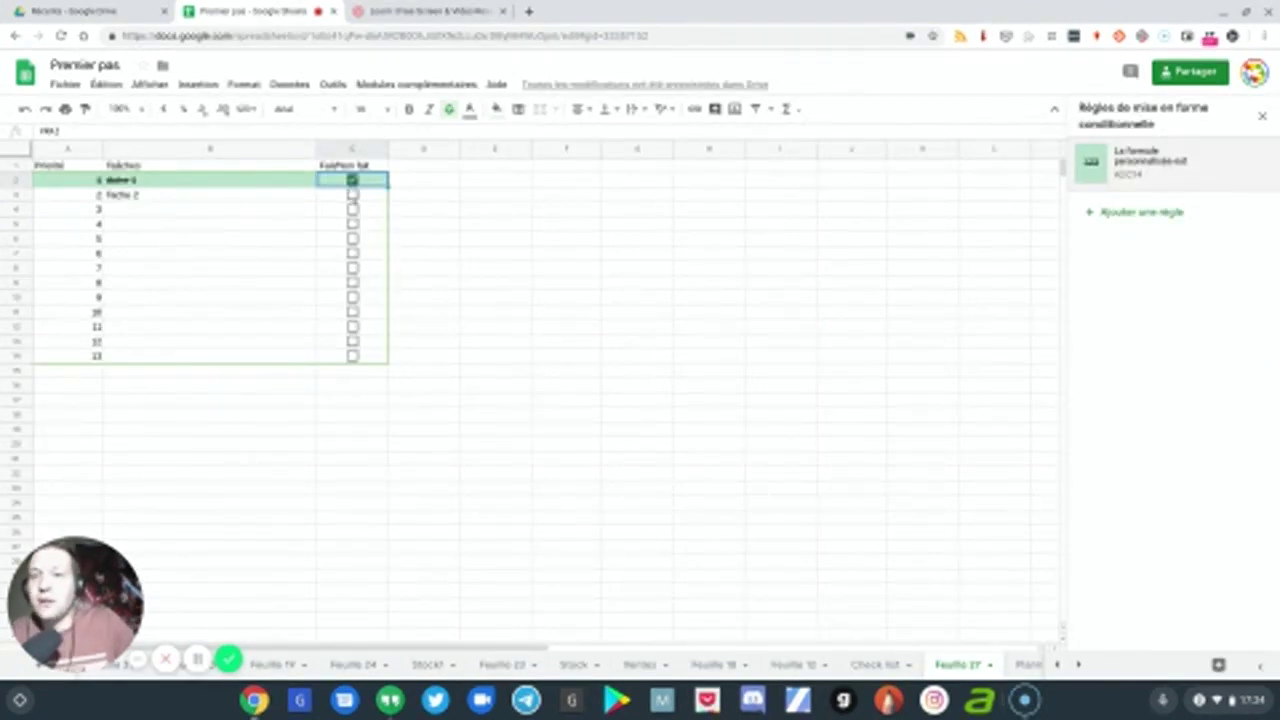
Step: Test the rule by ticking the checkboxes in C3 and C6 and unticking C2
{"action": "left_click", "coordinate": [352, 194]}
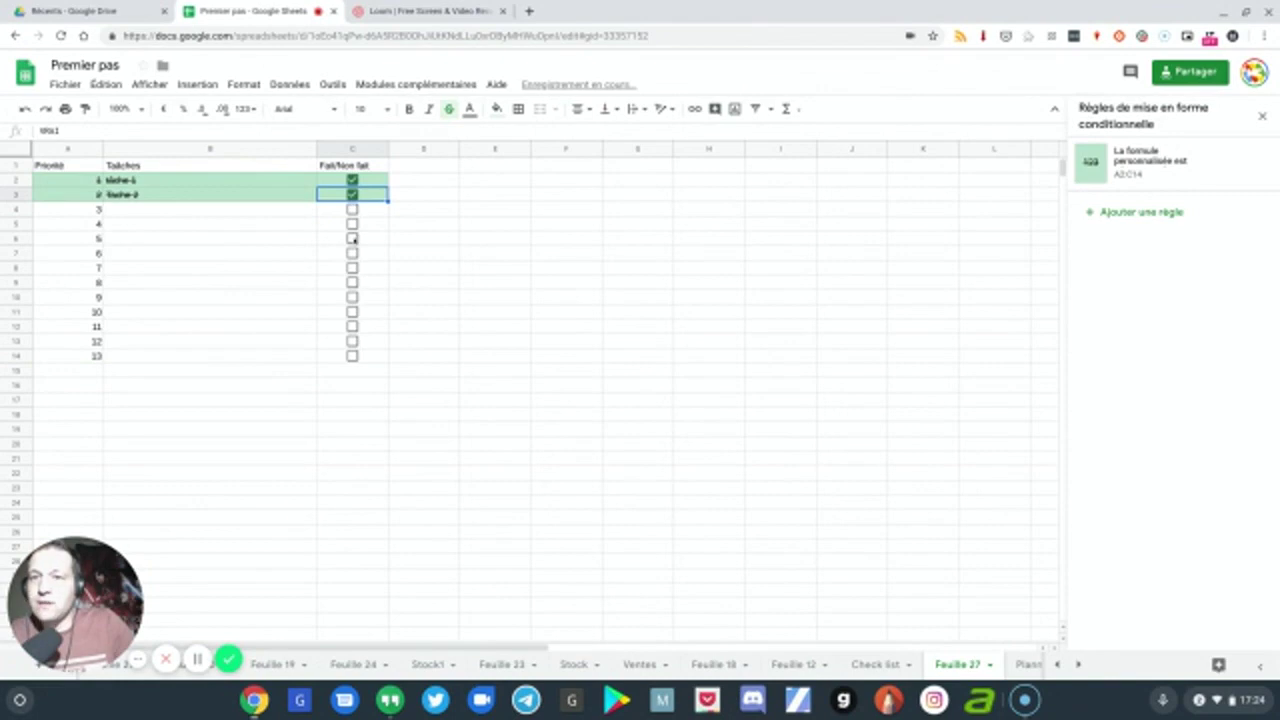
{"action": "left_click", "coordinate": [352, 238]}
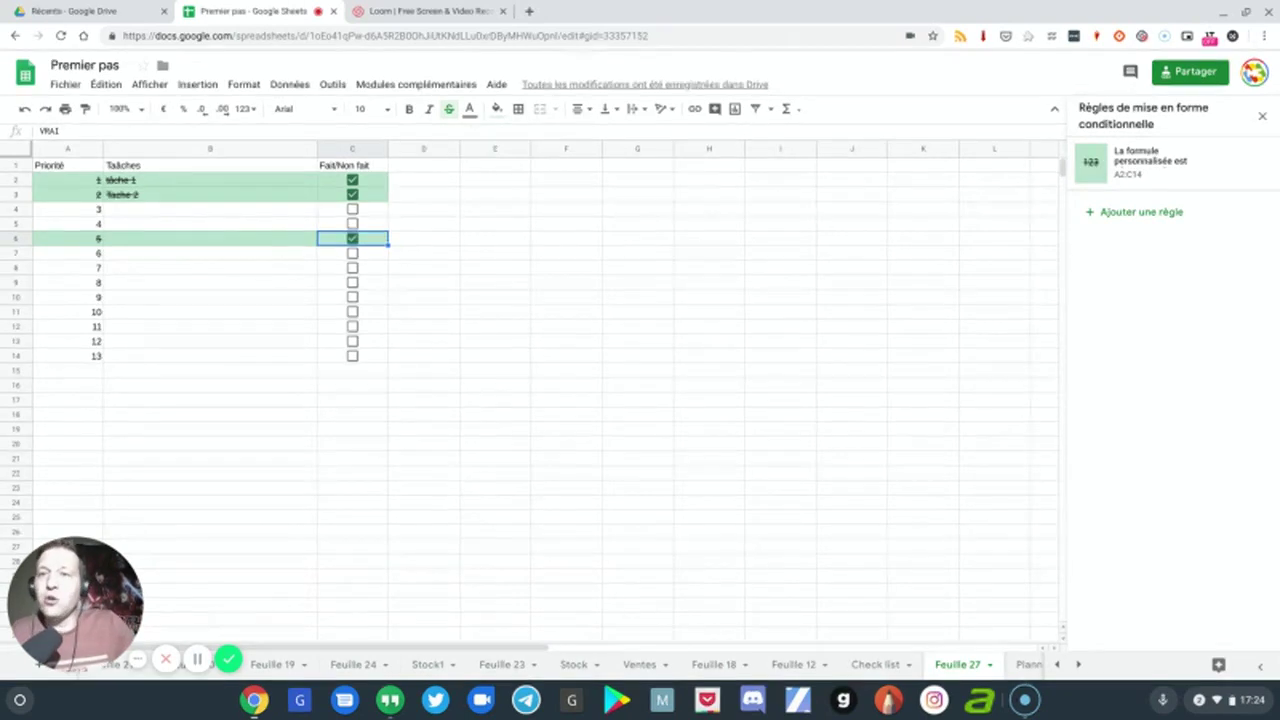
{"action": "left_click", "coordinate": [352, 181]}
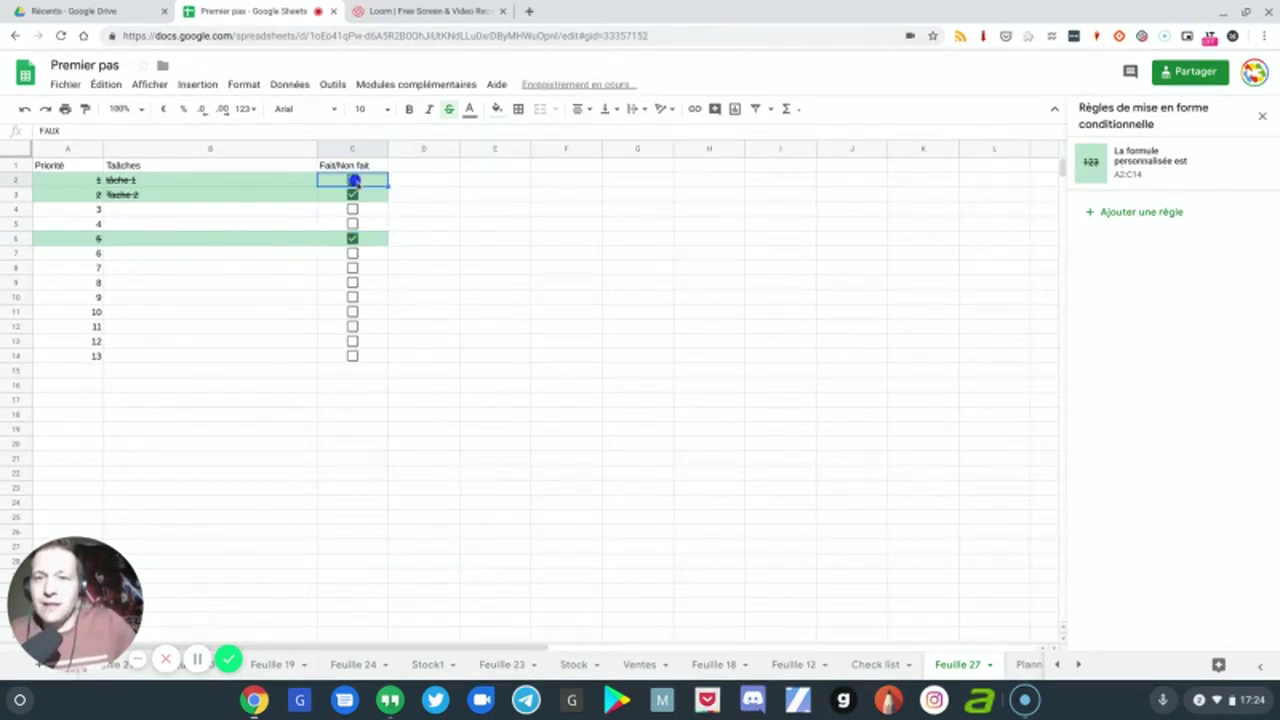
Step: Give the checkboxes in C2:C14 custom validation values of 1 when ticked and 0 when unticked, and save
{"action": "left_click_drag", "start_coordinate": [371, 187], "coordinate": [365, 358]}
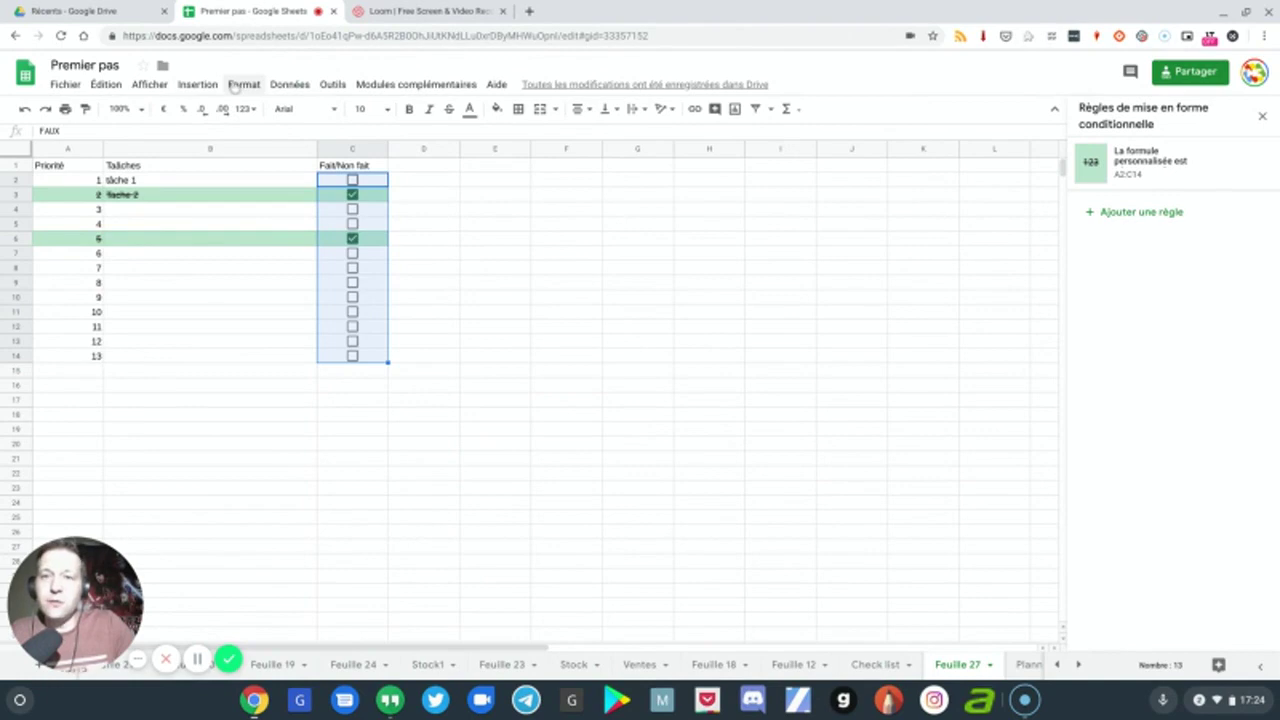
{"action": "left_click", "coordinate": [289, 84]}
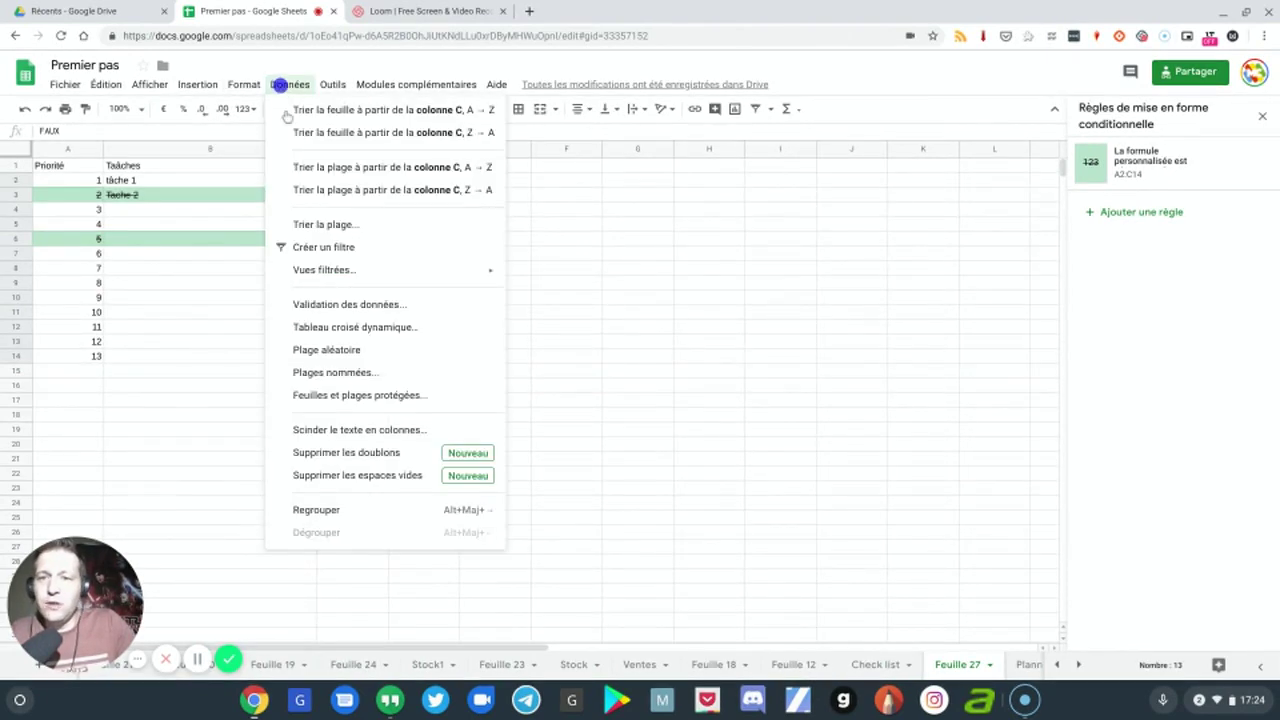
{"action": "left_click", "coordinate": [349, 305]}
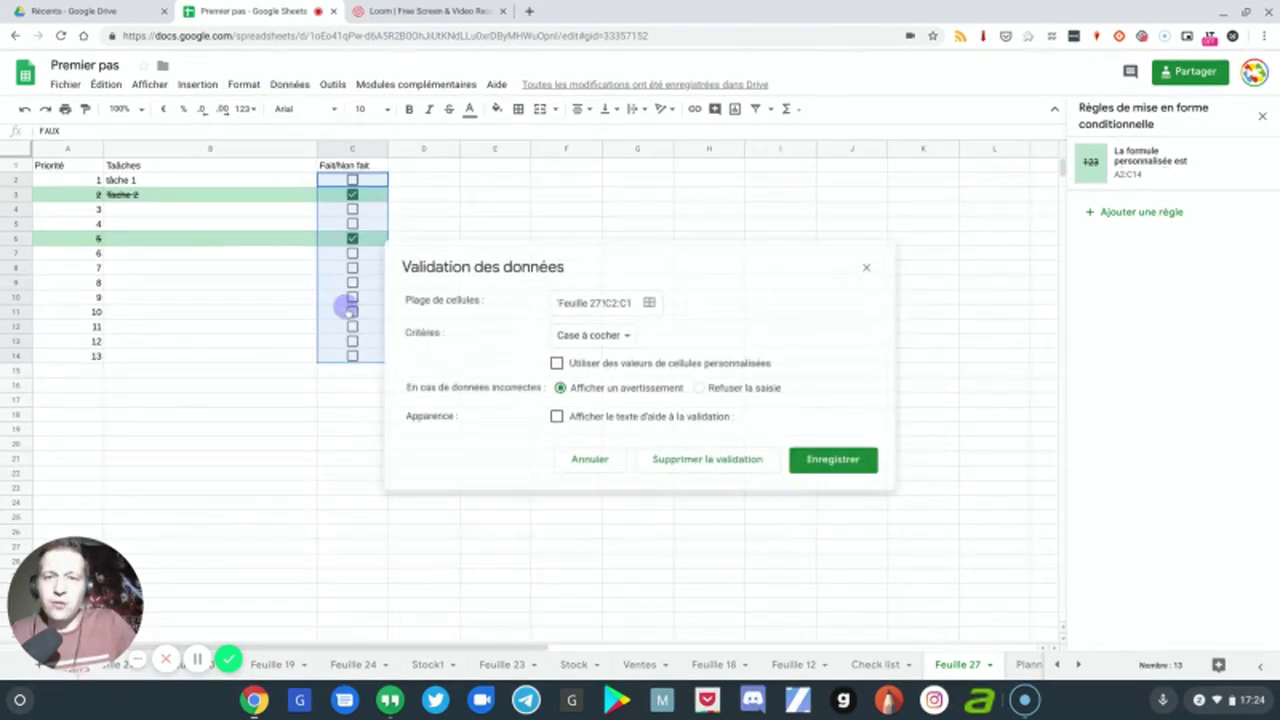
{"action": "left_click", "coordinate": [601, 370]}
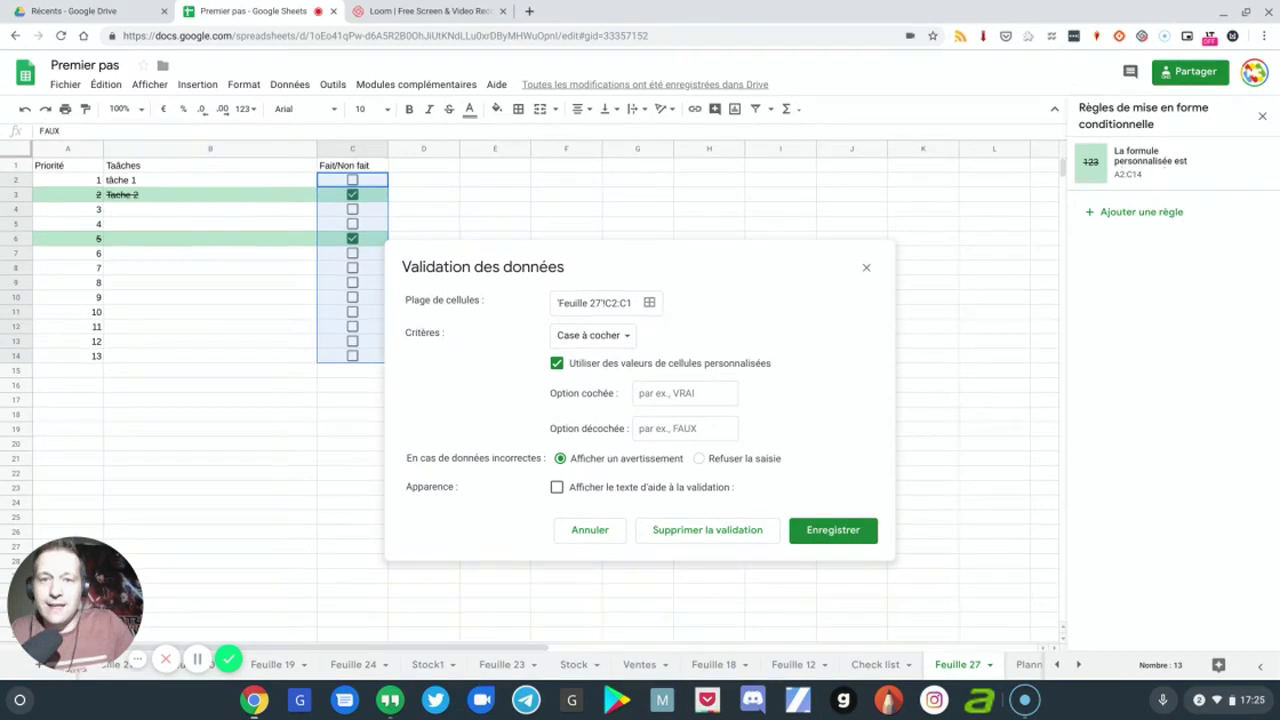
{"action": "left_click", "coordinate": [669, 396]}
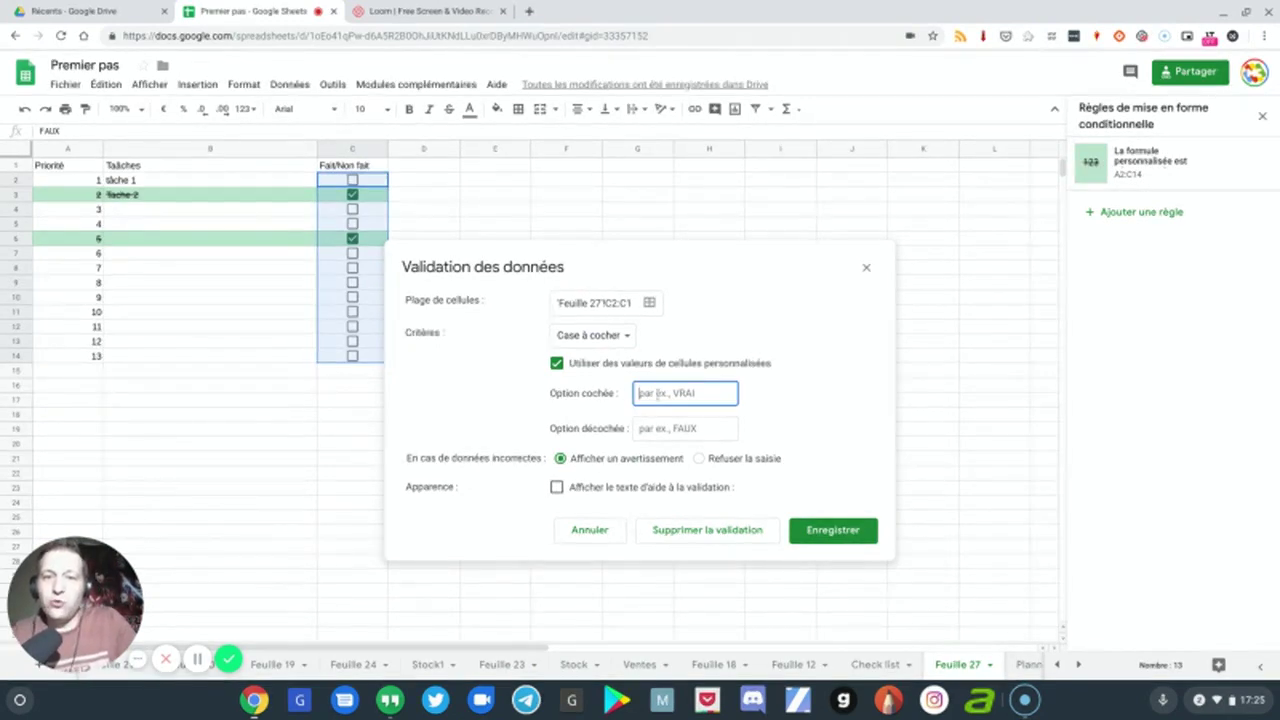
{"action": "type", "text": "1"}
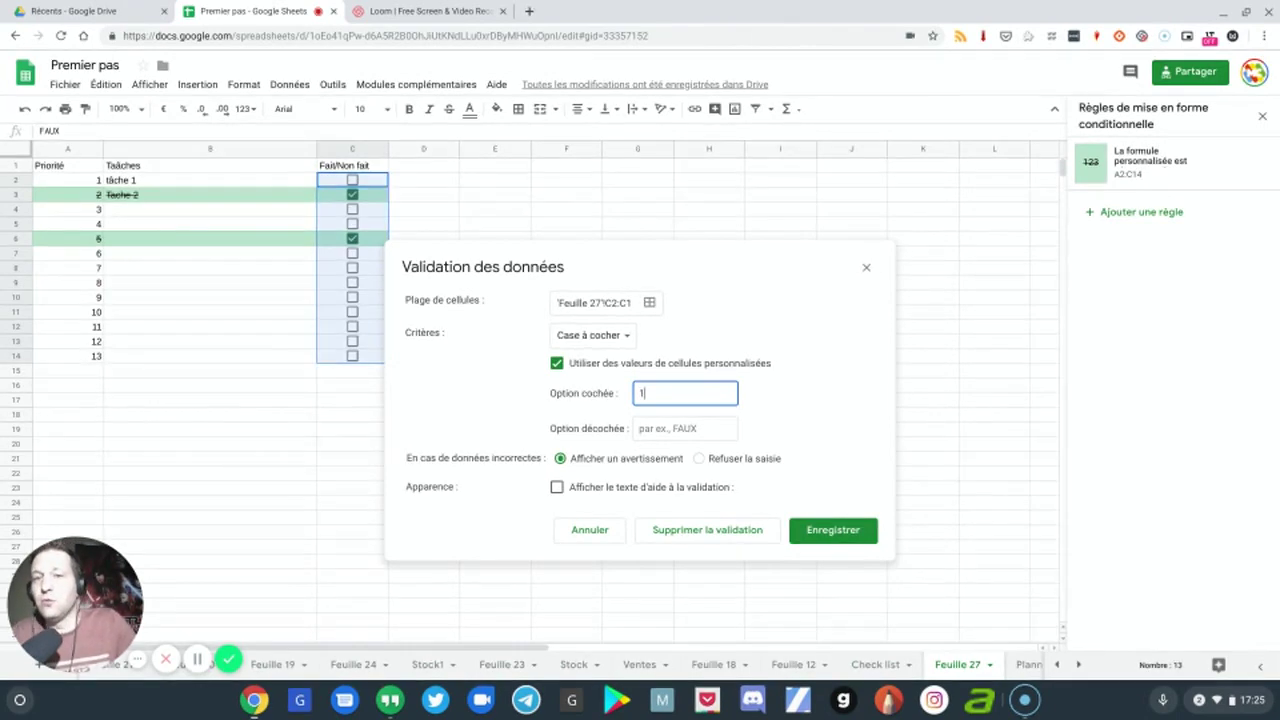
{"action": "key", "text": "Tab"}
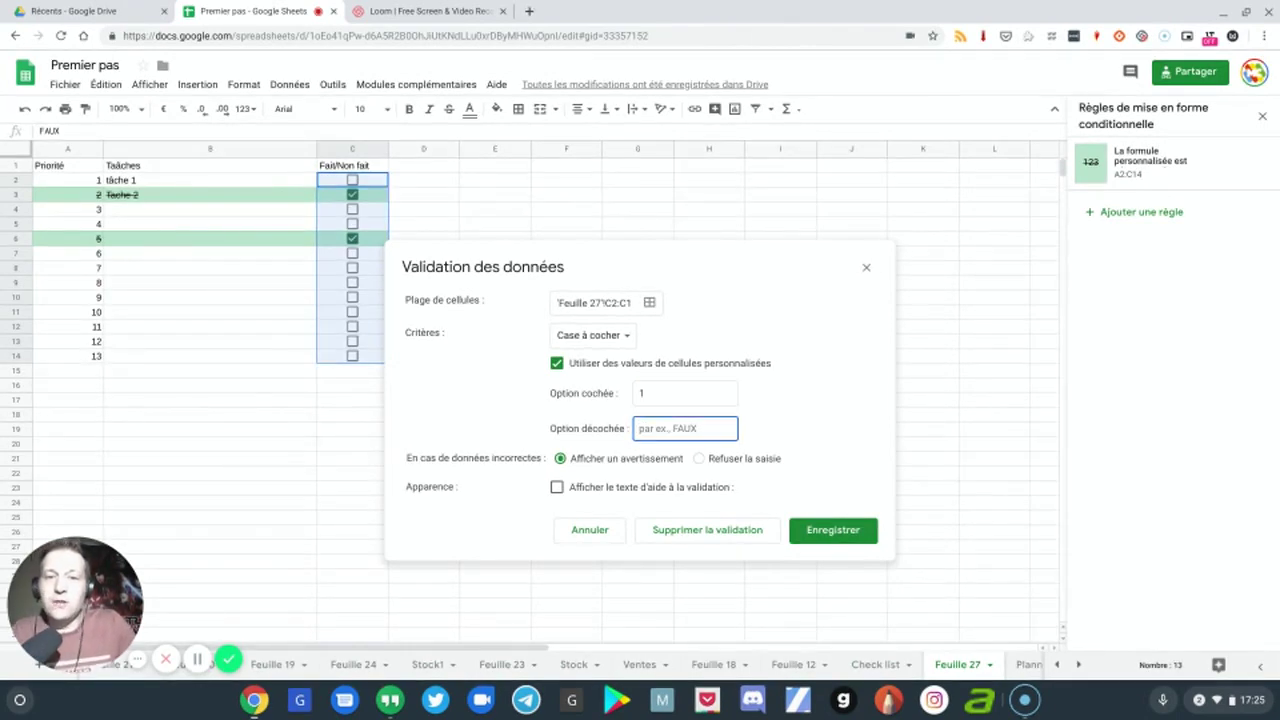
{"action": "type", "text": "0"}
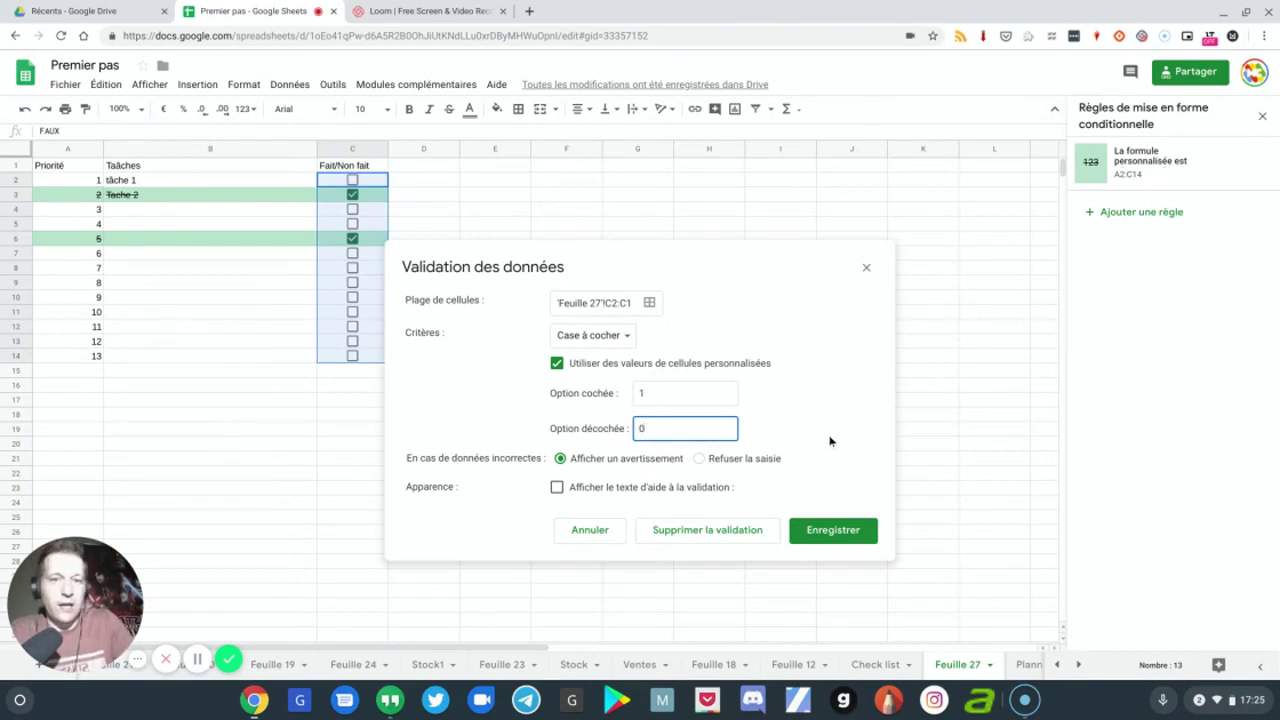
{"action": "left_click", "coordinate": [818, 532]}
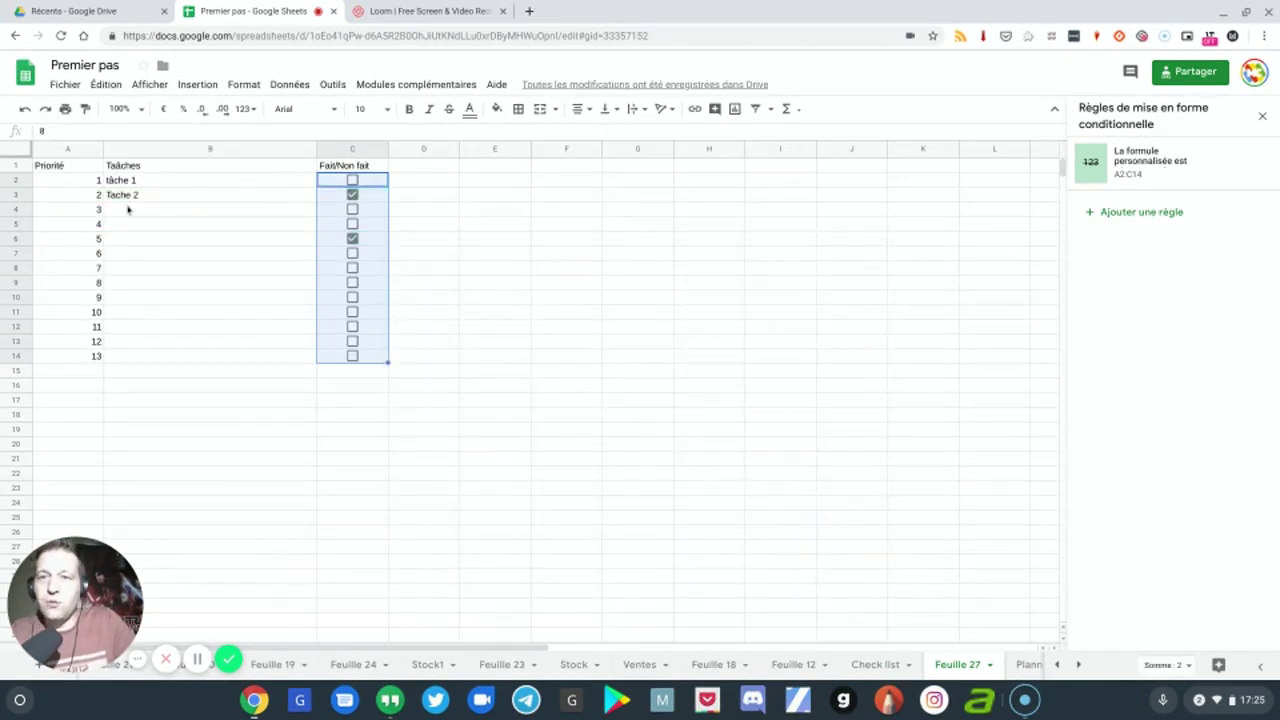
Step: Change the A2:C14 formatting rule's formula to =$C2=1 and test it by ticking the checkbox in C2
{"action": "left_click_drag", "start_coordinate": [85, 183], "coordinate": [347, 356]}
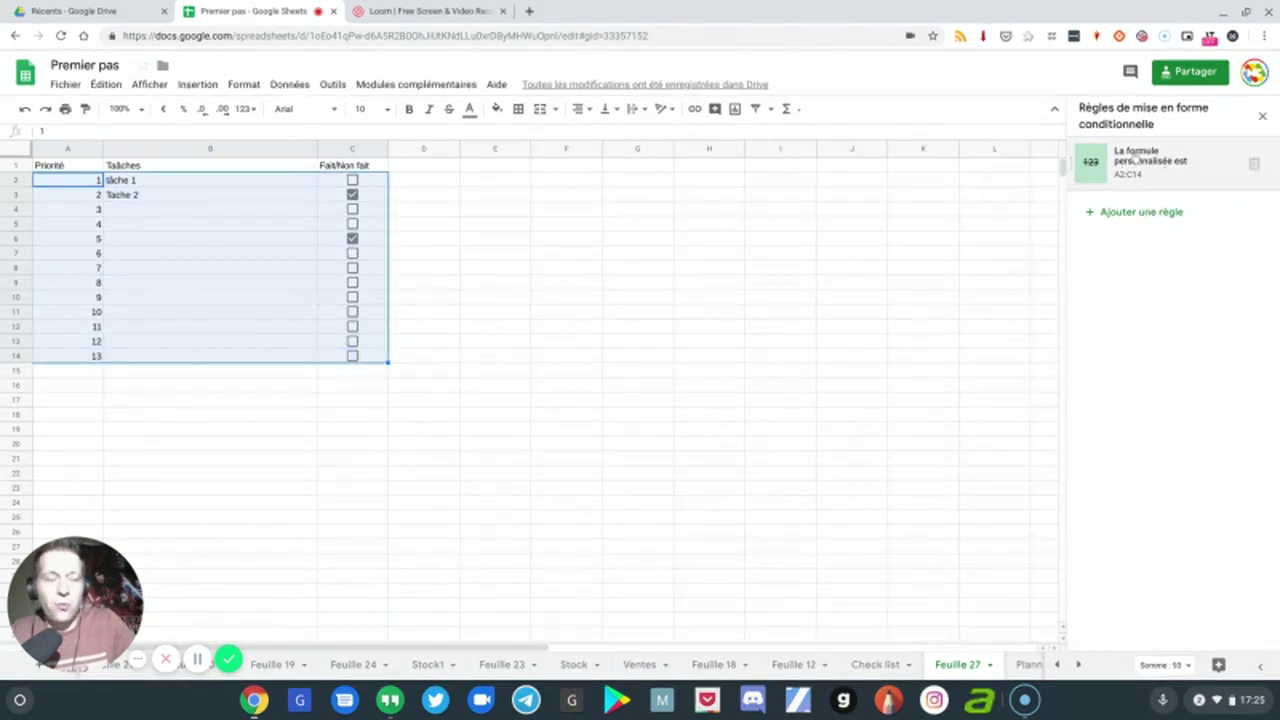
{"action": "left_click", "coordinate": [1135, 160]}
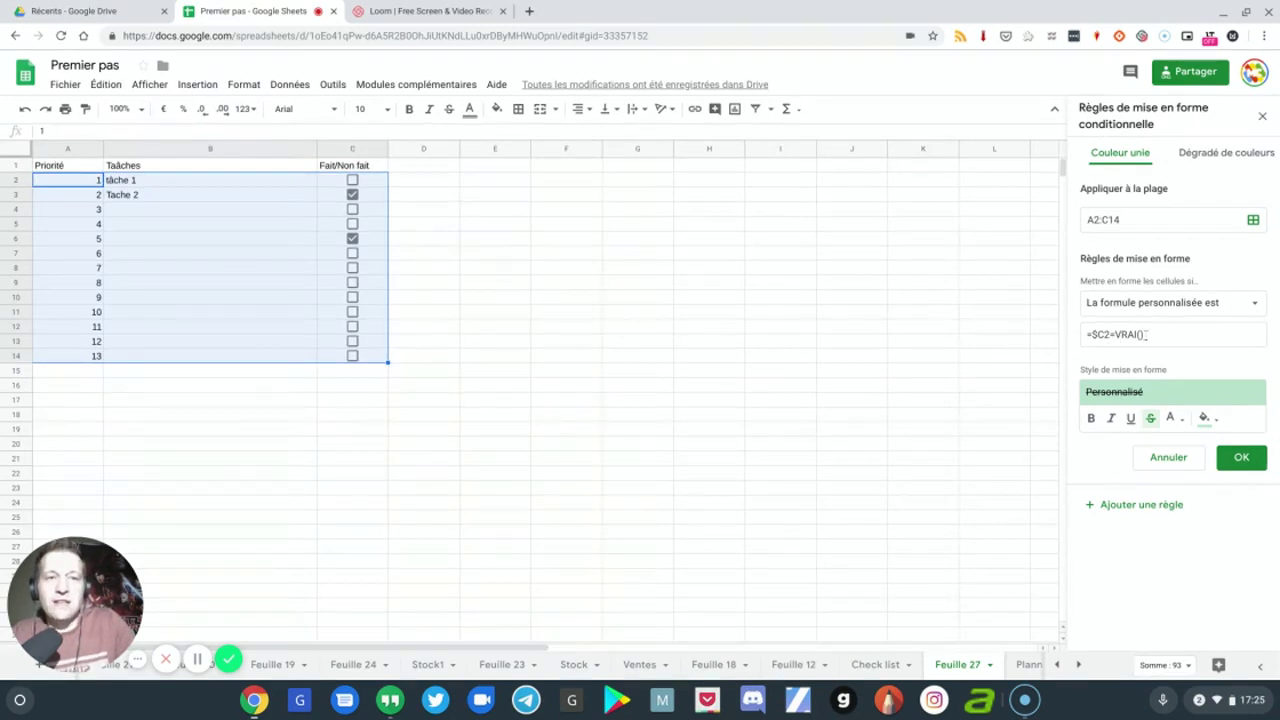
{"action": "left_click", "coordinate": [1147, 334]}
{"action": "key", "text": "BackSpace"}
{"action": "key", "text": "BackSpace"}
{"action": "key", "text": "BackSpace"}
{"action": "key", "text": "BackSpace"}
{"action": "key", "text": "BackSpace"}
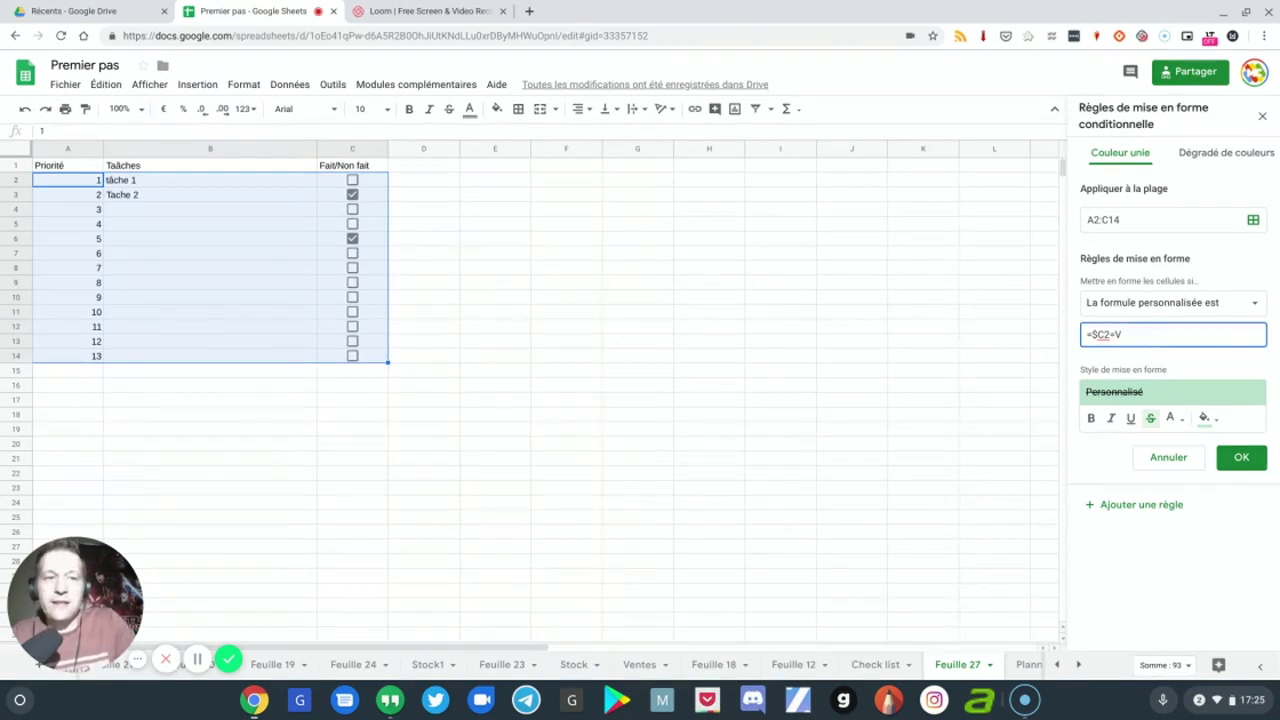
{"action": "key", "text": "BackSpace"}
{"action": "type", "text": "1"}
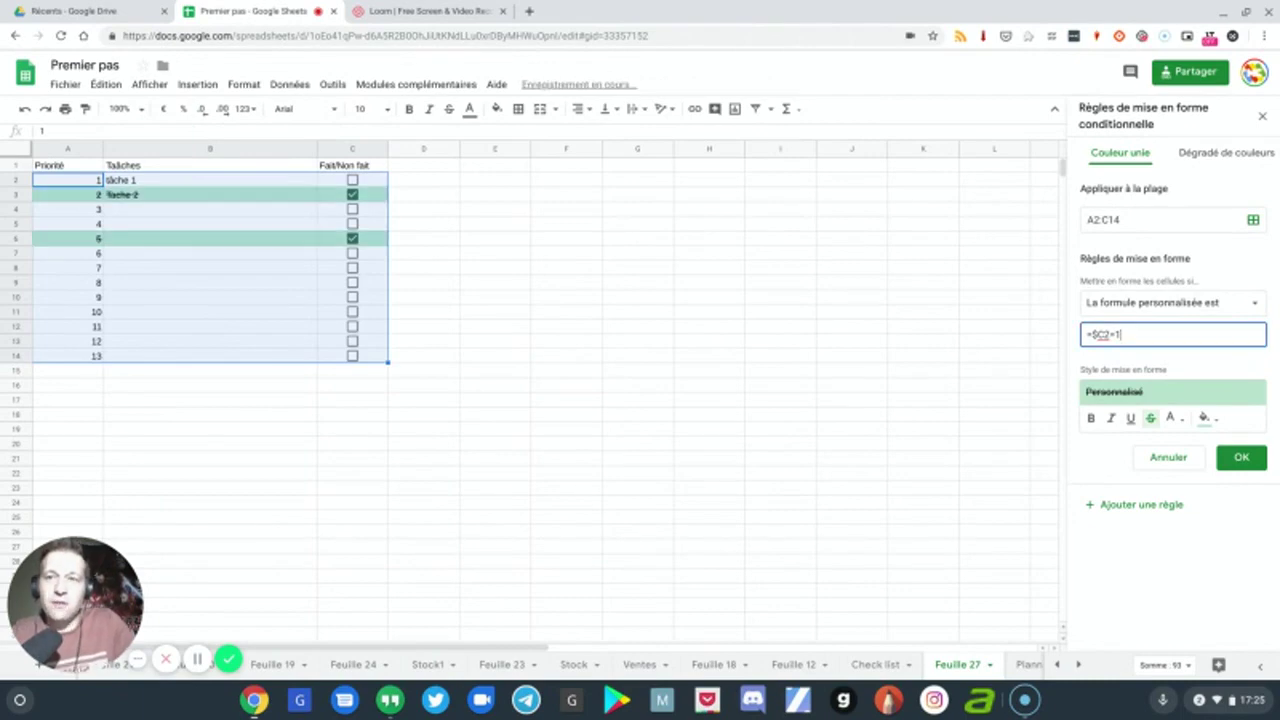
{"action": "left_click", "coordinate": [622, 372]}
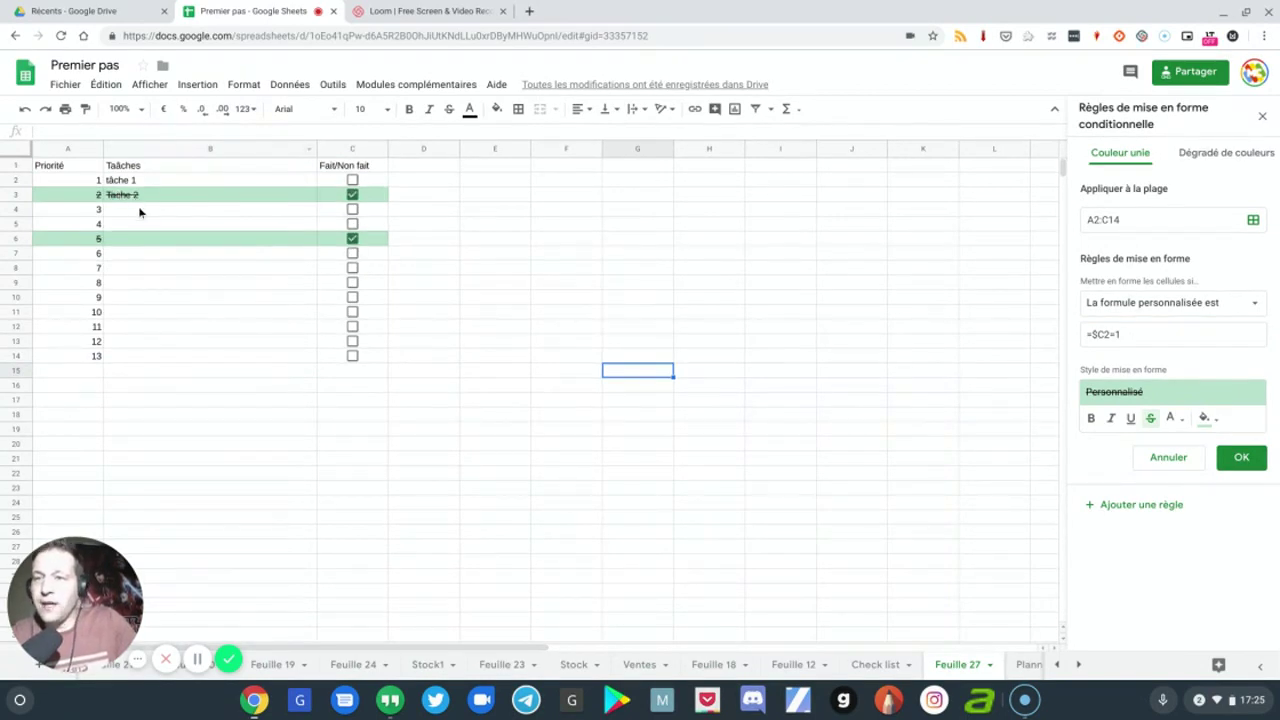
{"action": "left_click", "coordinate": [352, 180]}
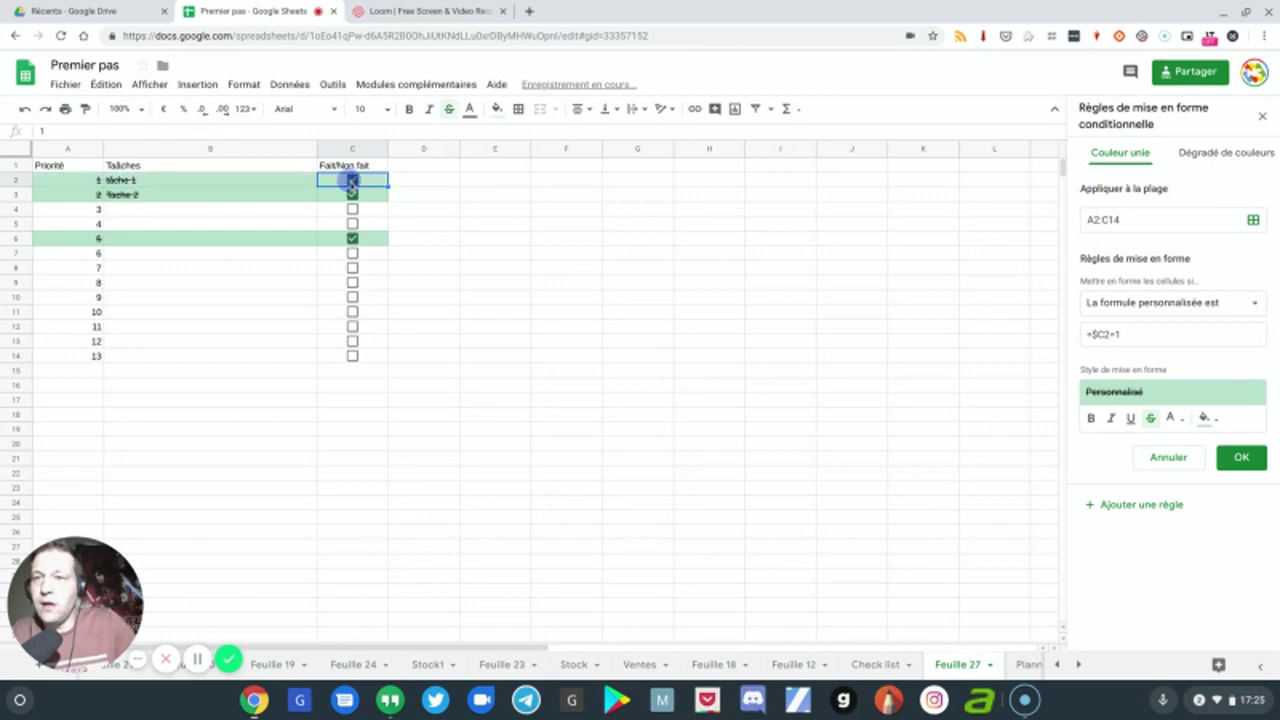
Step: Label B15 "Total" and enter =SOMME(C2:C14) in C15 to add up the completed tasks
{"action": "left_click", "coordinate": [254, 371]}
{"action": "type", "text": "Total"}
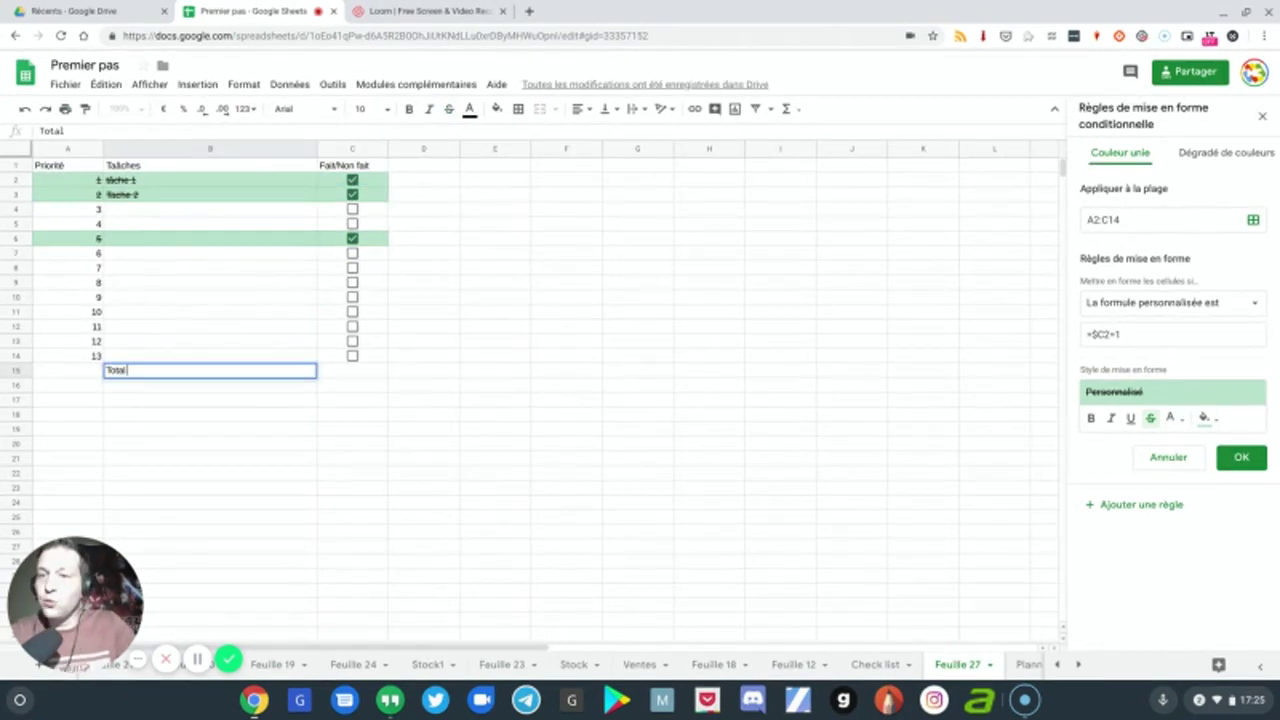
{"action": "key", "text": "Tab"}
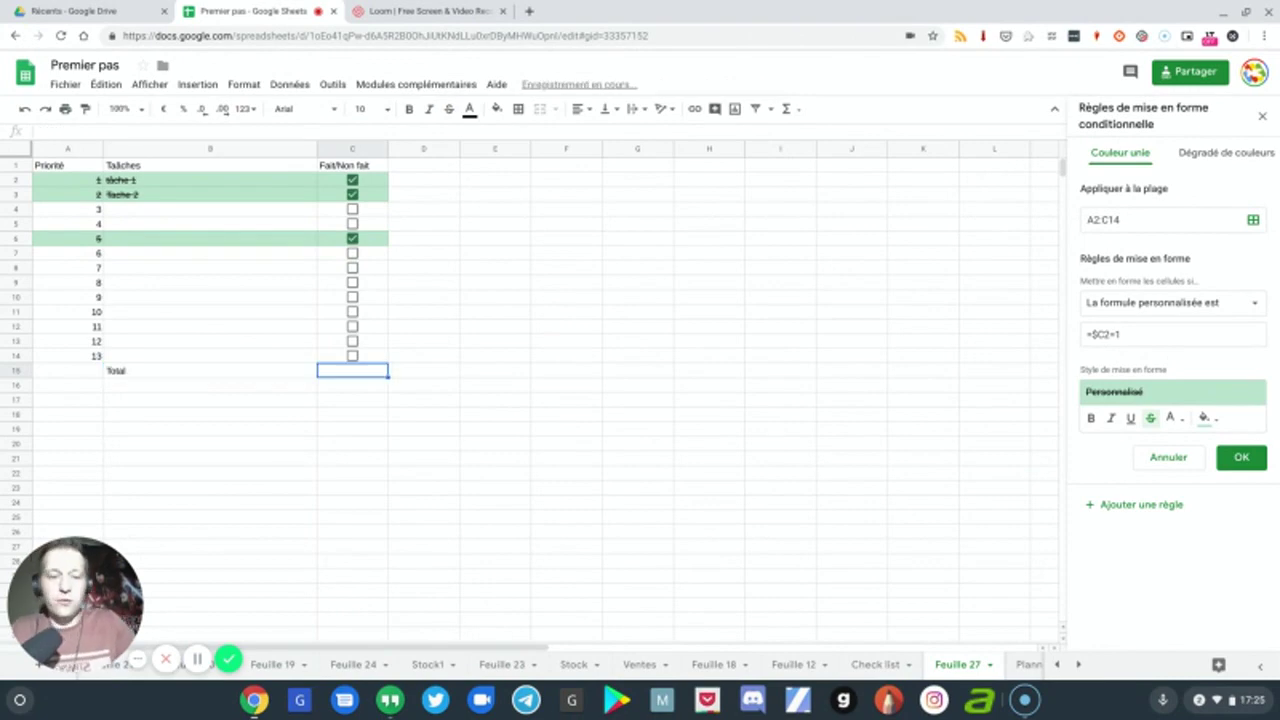
{"action": "type", "text": "=somme"}
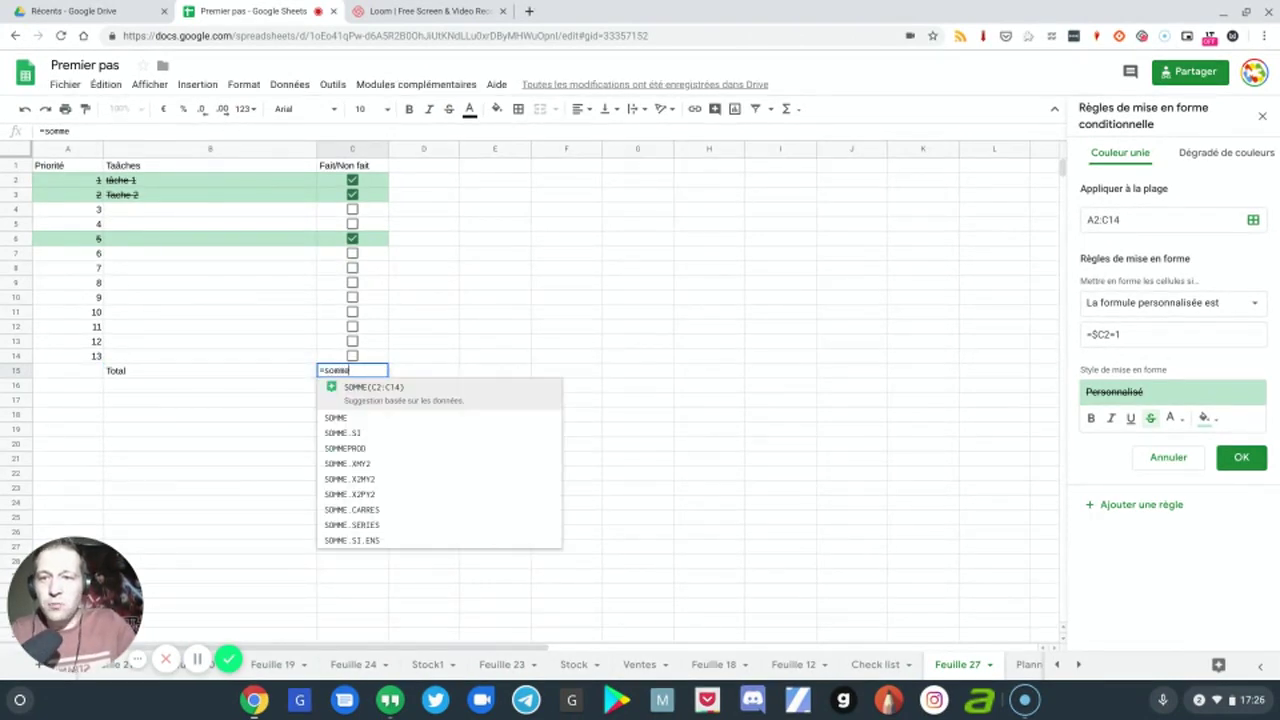
{"action": "key", "text": "Tab"}
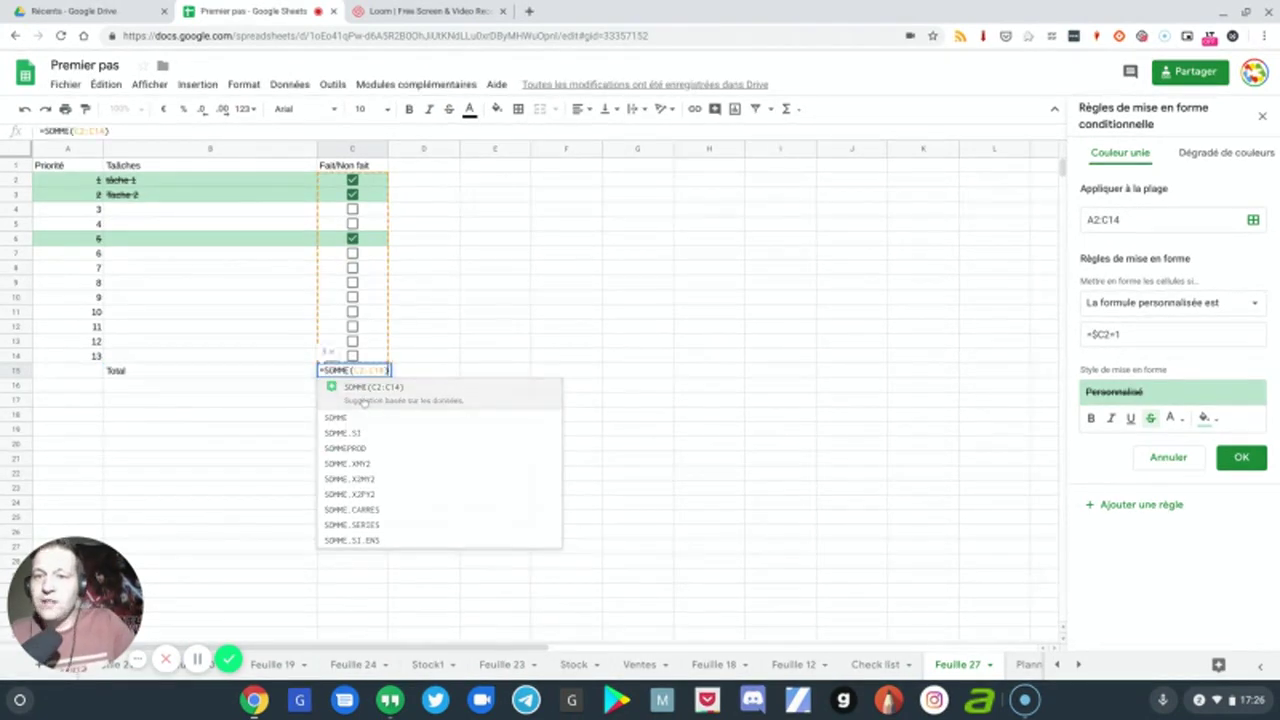
{"action": "key", "text": "Return"}
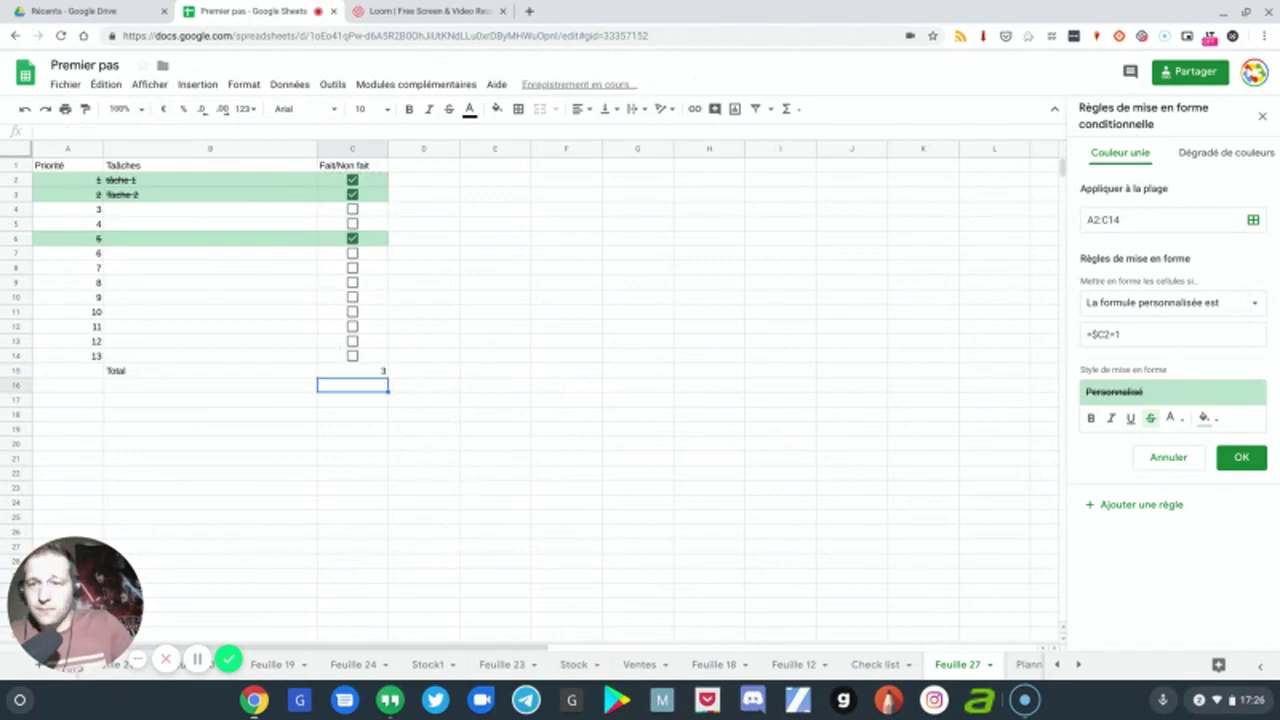
Step: Centre the total in C15 horizontally
{"action": "left_click", "coordinate": [370, 375]}
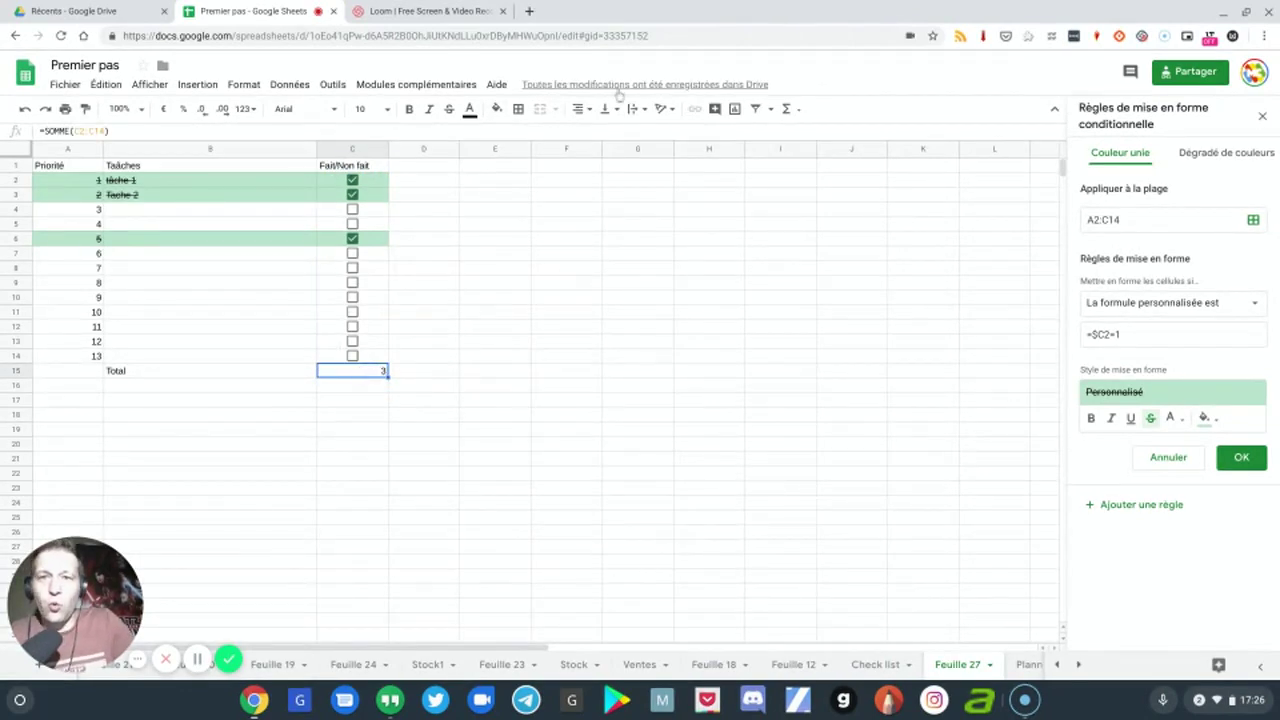
{"action": "left_click", "coordinate": [586, 111]}
{"action": "left_click", "coordinate": [598, 132]}
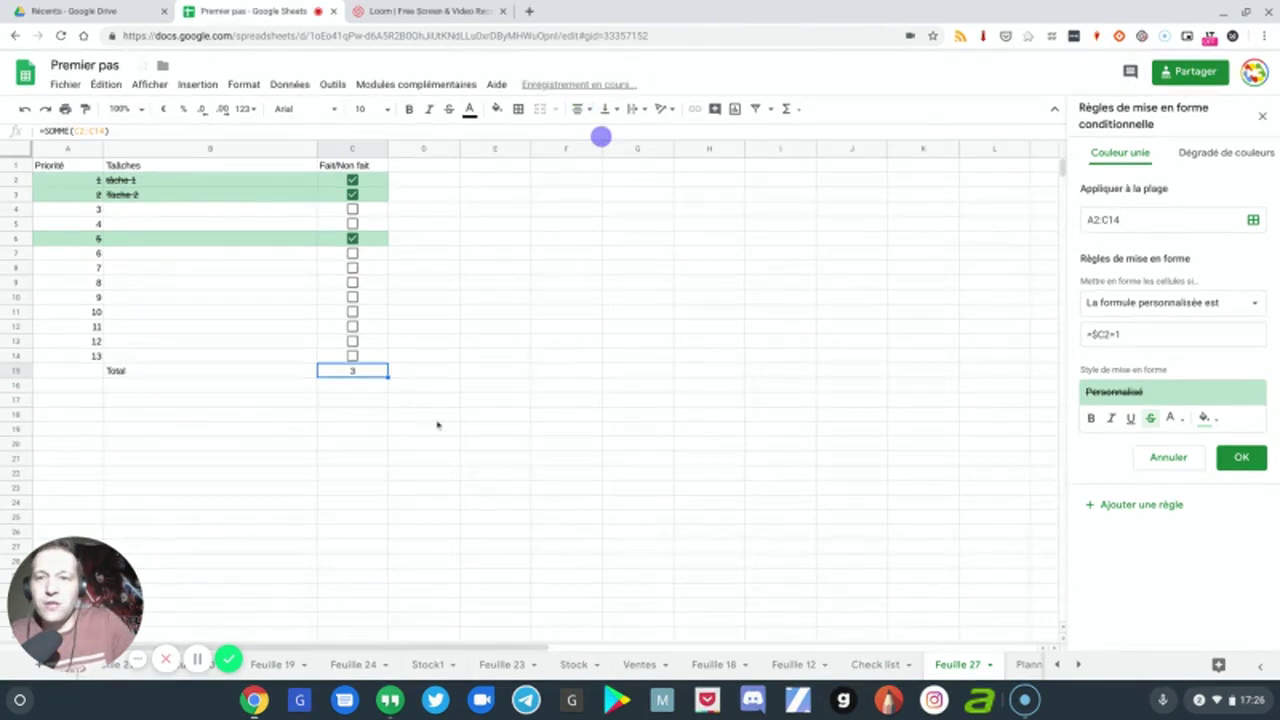
{"action": "left_click", "coordinate": [430, 418]}
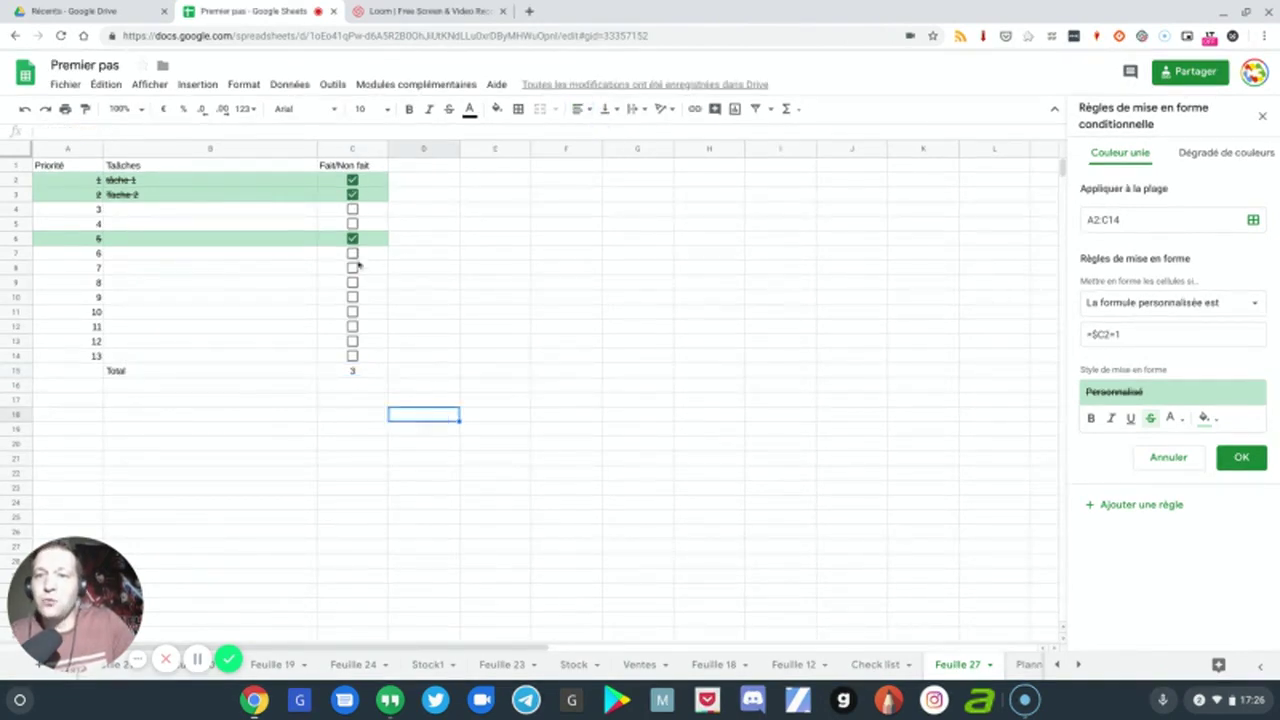
Step: Test the total by ticking the checkboxes in C7, C10 and C12 and unticking C10, C7, C6 and C3
{"action": "left_click", "coordinate": [352, 254]}
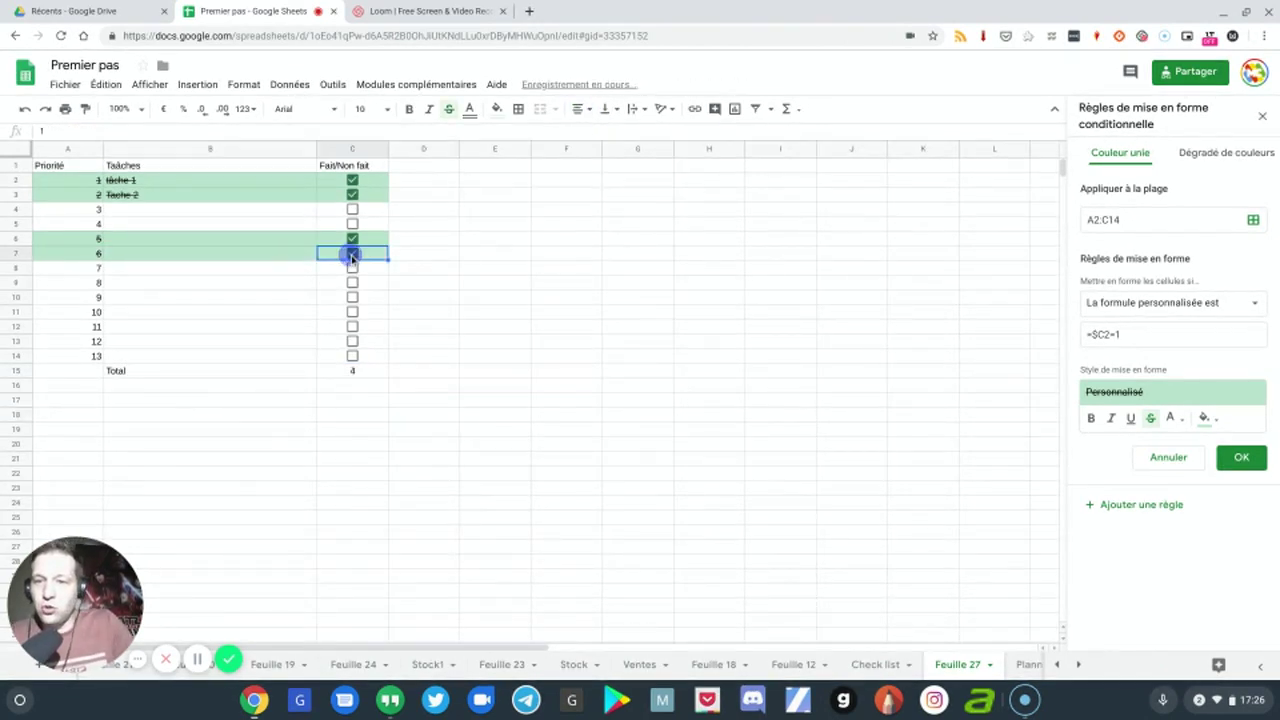
{"action": "left_click", "coordinate": [353, 297]}
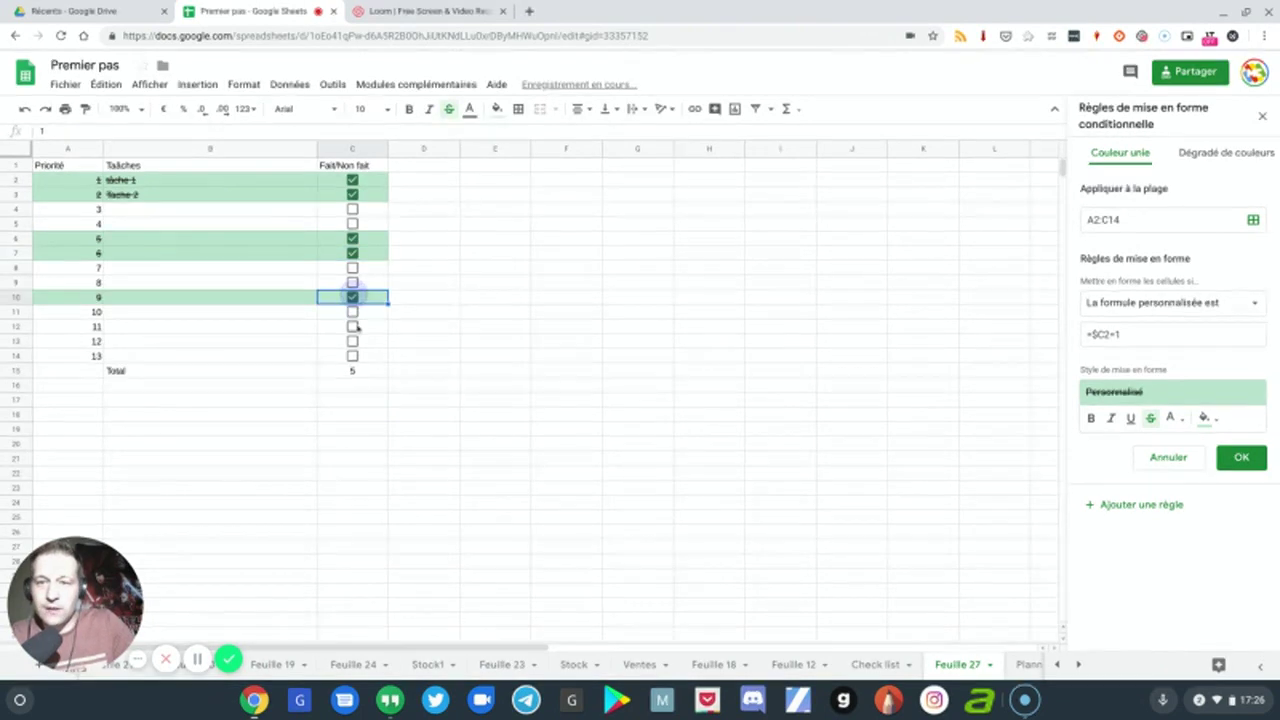
{"action": "left_click", "coordinate": [353, 326]}
{"action": "left_click", "coordinate": [353, 297]}
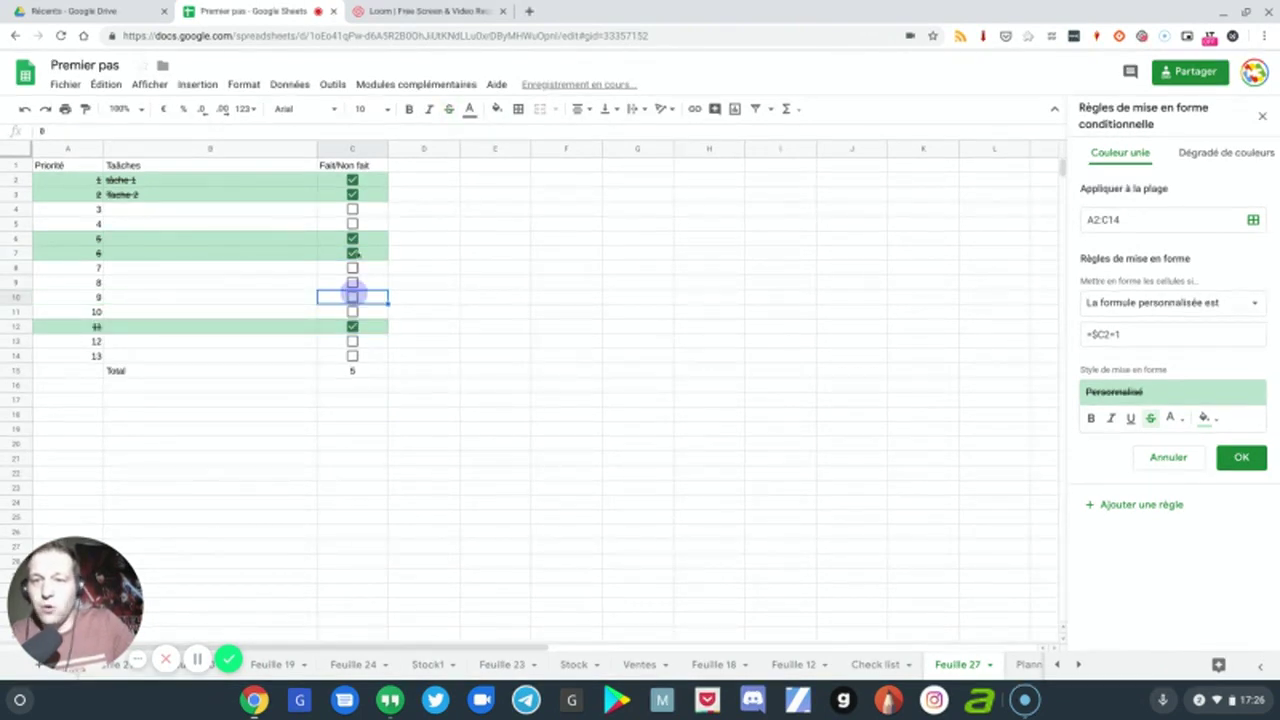
{"action": "left_click", "coordinate": [351, 254]}
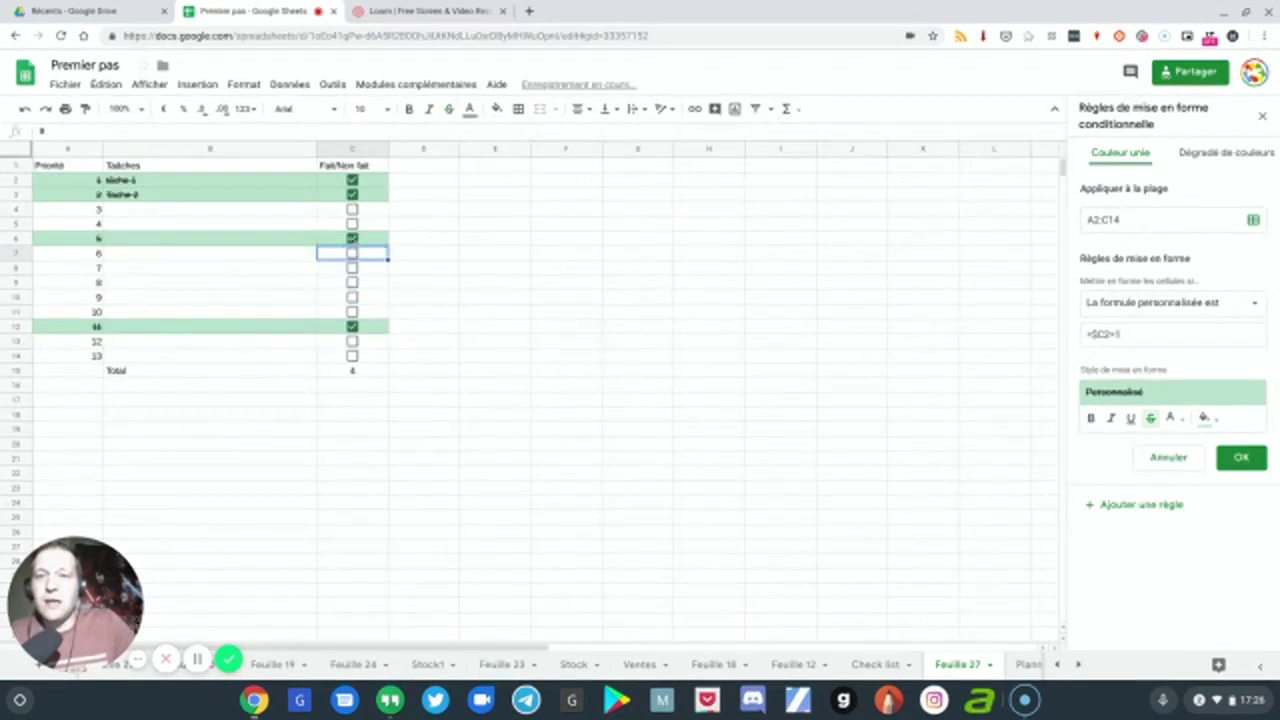
{"action": "left_click", "coordinate": [350, 237]}
{"action": "left_click", "coordinate": [352, 195]}
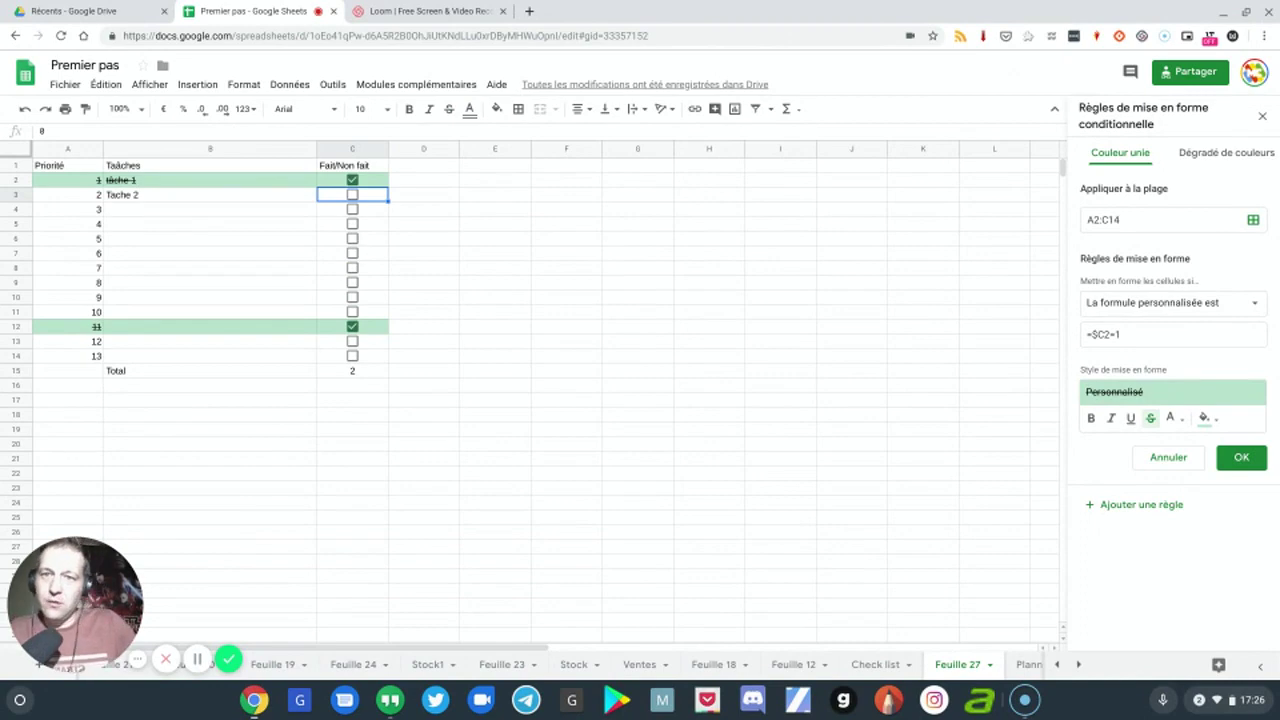
Step: Untick the checkbox in C2 and insert a standard checkbox in that cell again
{"action": "left_click", "coordinate": [352, 181]}
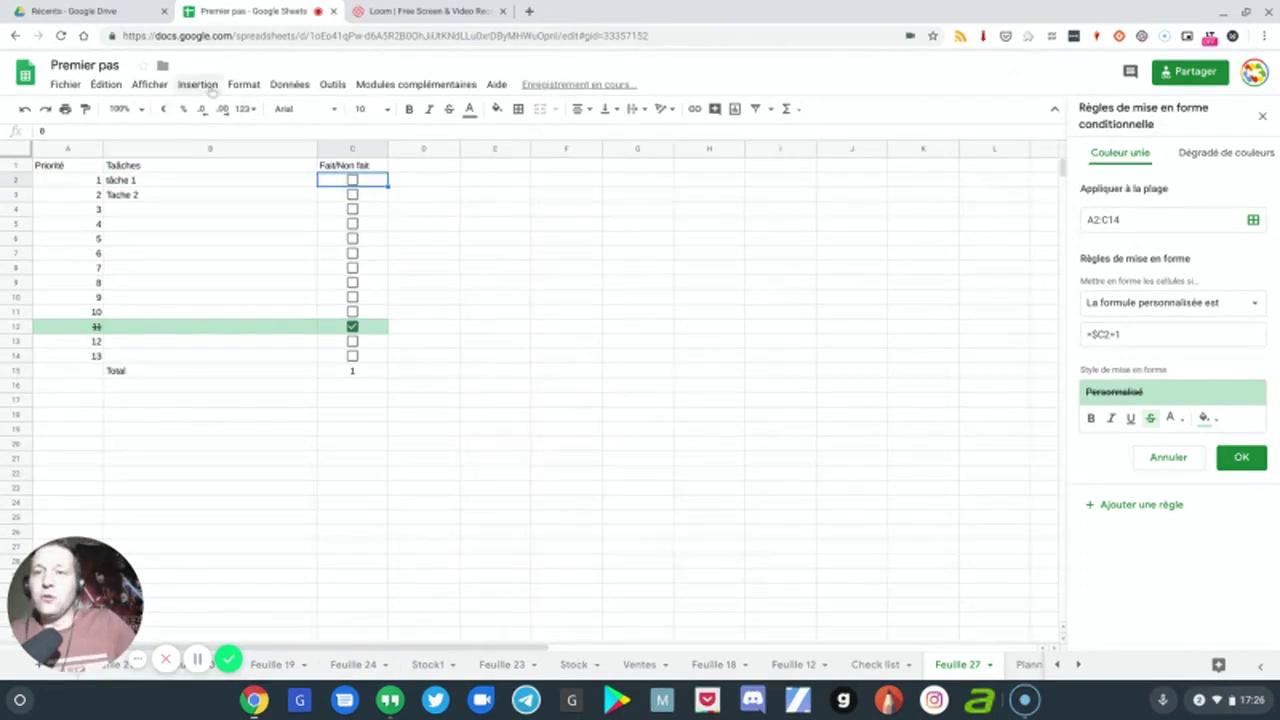
{"action": "left_click", "coordinate": [199, 85]}
{"action": "left_click", "coordinate": [221, 435]}
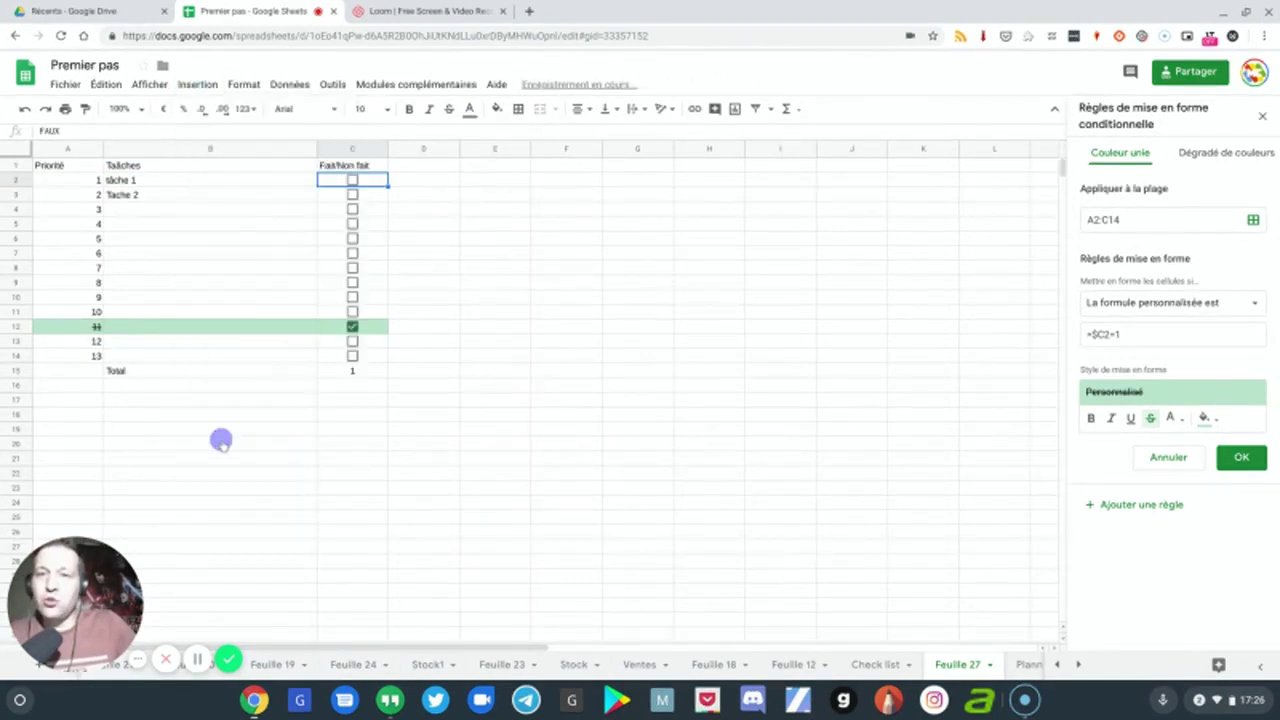
Step: Select A2:C14 and review the custom formula in its conditional formatting rule
{"action": "left_click_drag", "start_coordinate": [90, 181], "coordinate": [350, 362]}
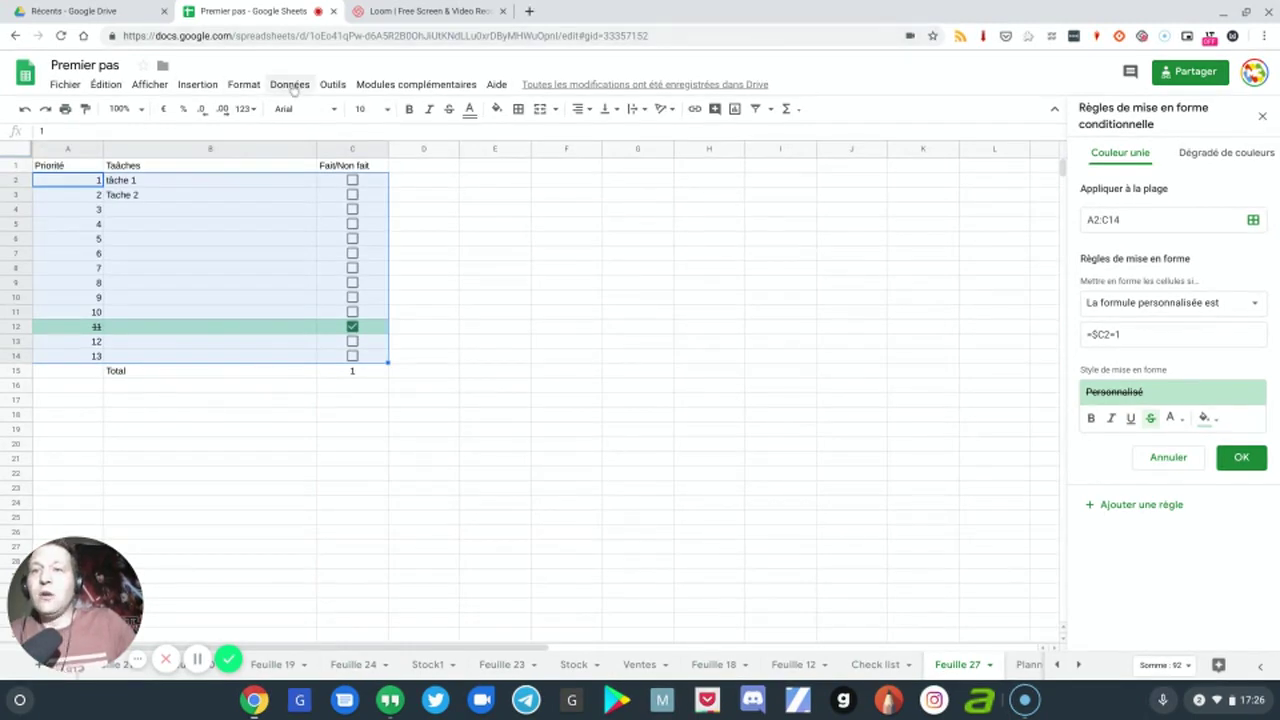
{"action": "left_click", "coordinate": [246, 86]}
{"action": "mouse_move", "coordinate": [273, 88]}
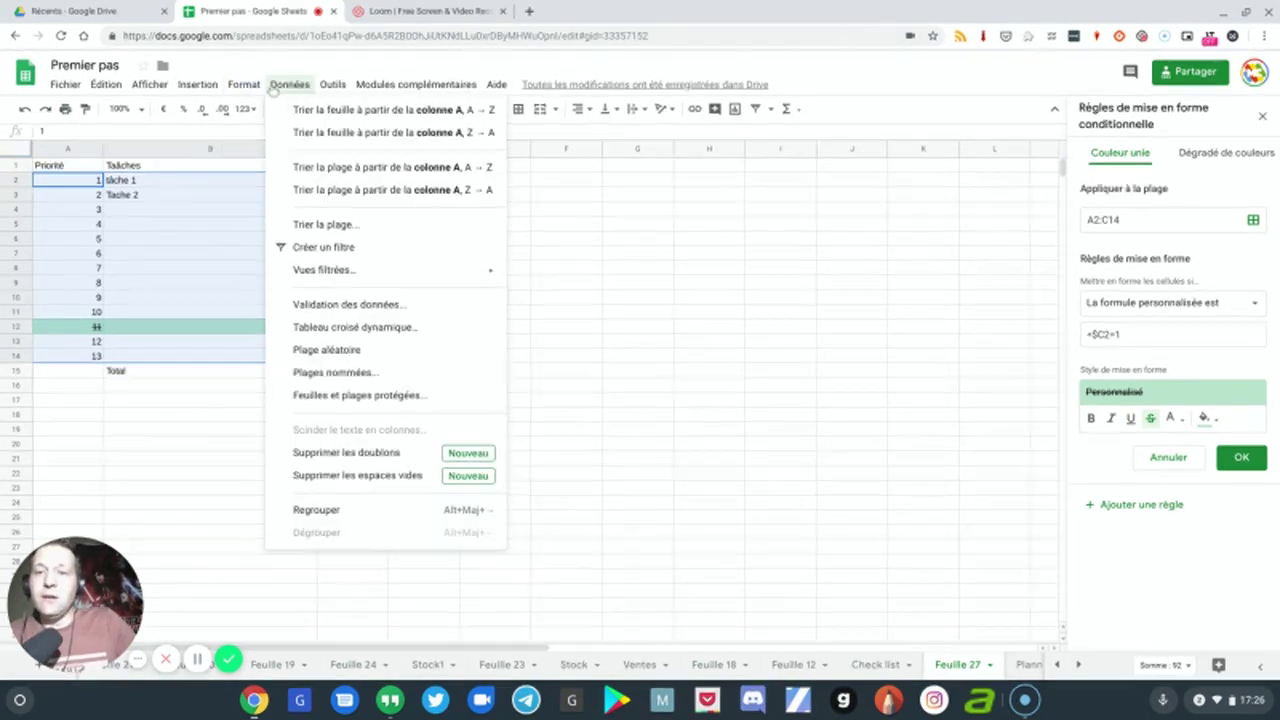
{"action": "left_click", "coordinate": [283, 389]}
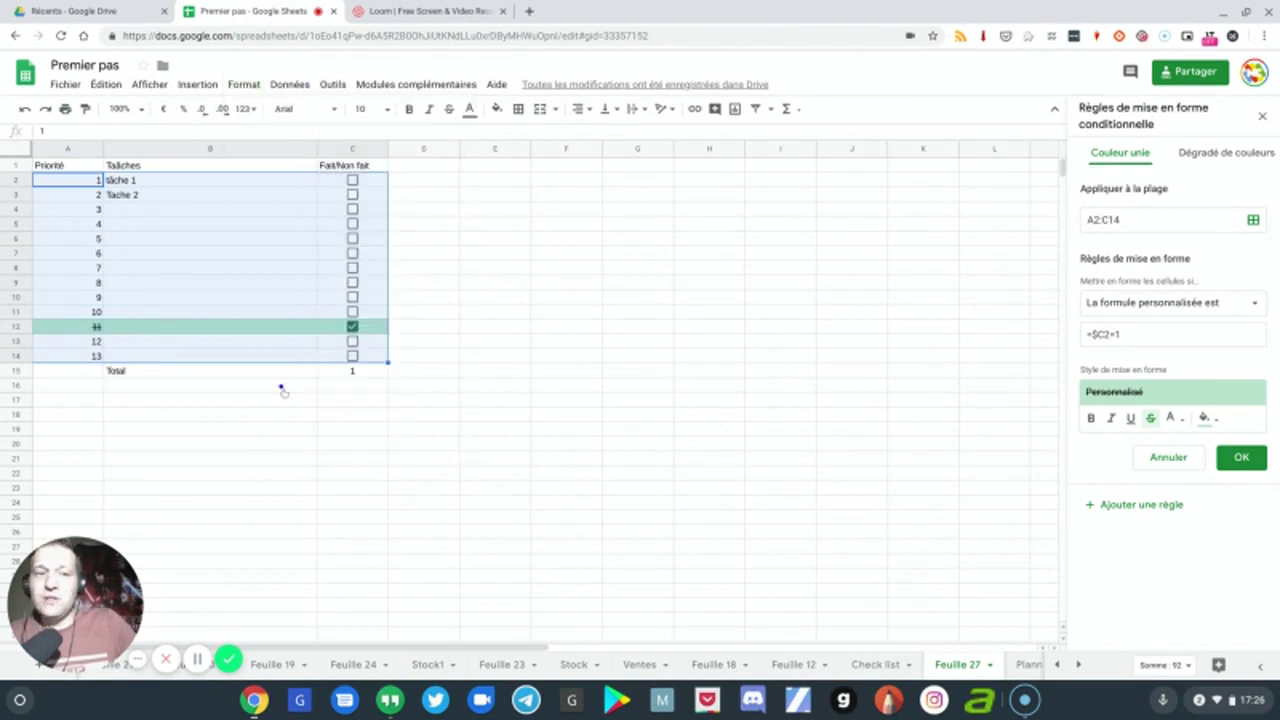
{"action": "left_click", "coordinate": [1167, 318]}
{"action": "left_click", "coordinate": [1158, 518]}
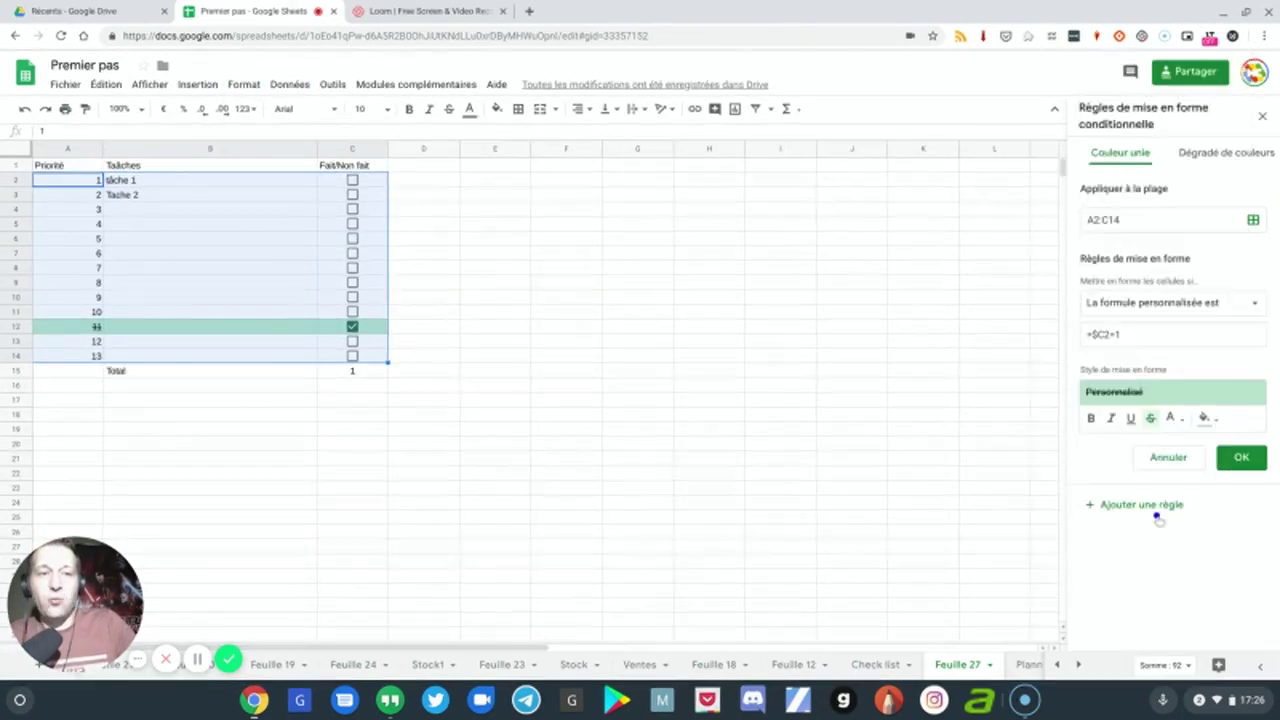
{"action": "left_click", "coordinate": [1122, 333]}
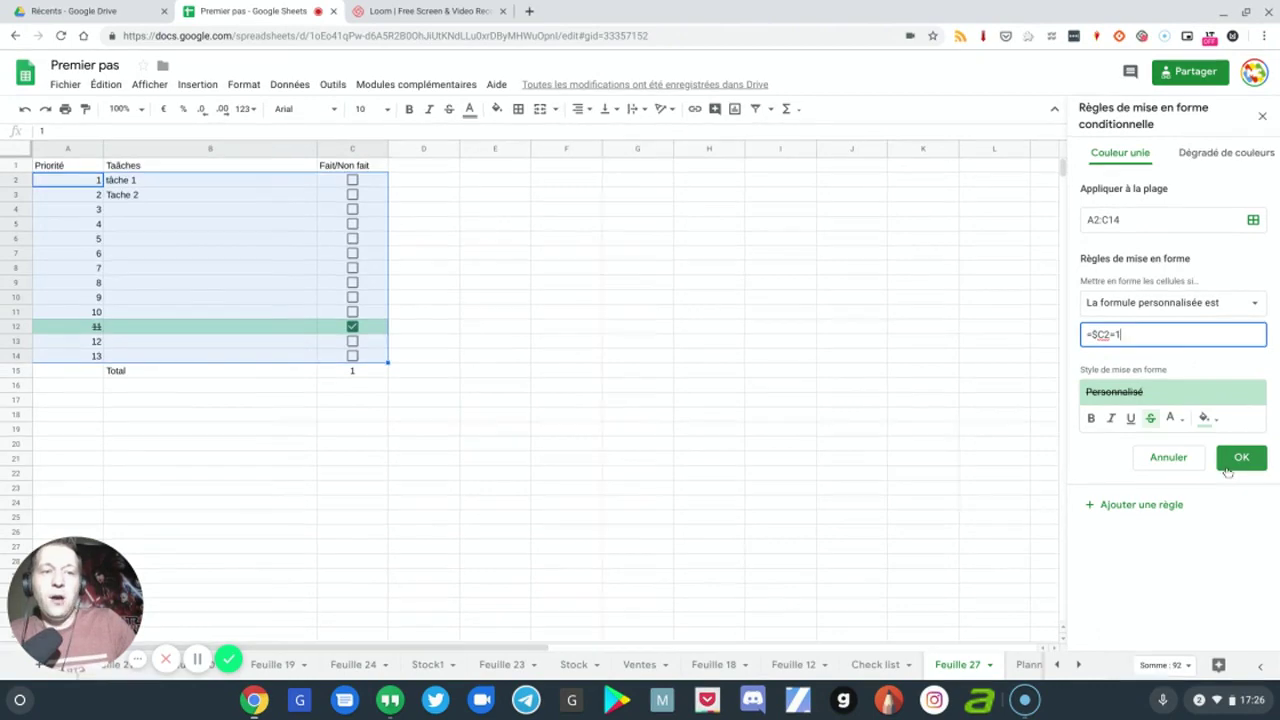
Step: Open data validation for A2:C14, choose the checkbox criterion and enable custom cell values
{"action": "left_click", "coordinate": [290, 85]}
{"action": "left_click", "coordinate": [313, 305]}
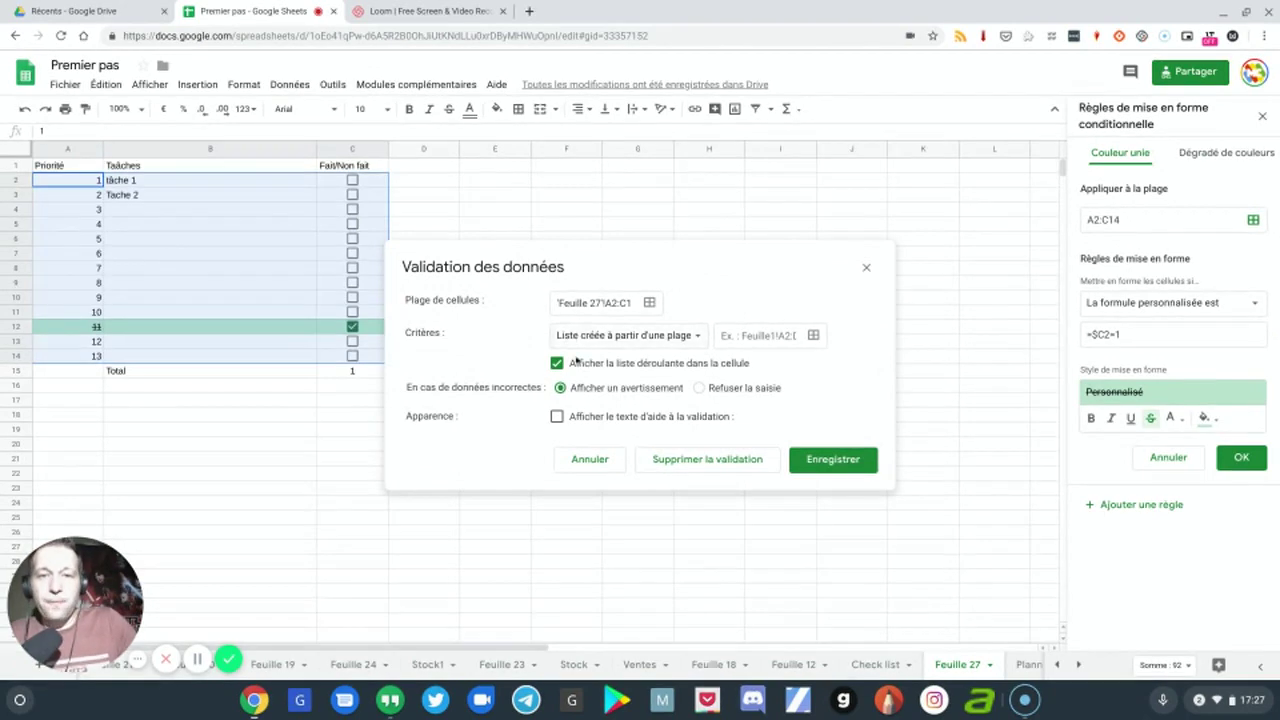
{"action": "left_click", "coordinate": [378, 226]}
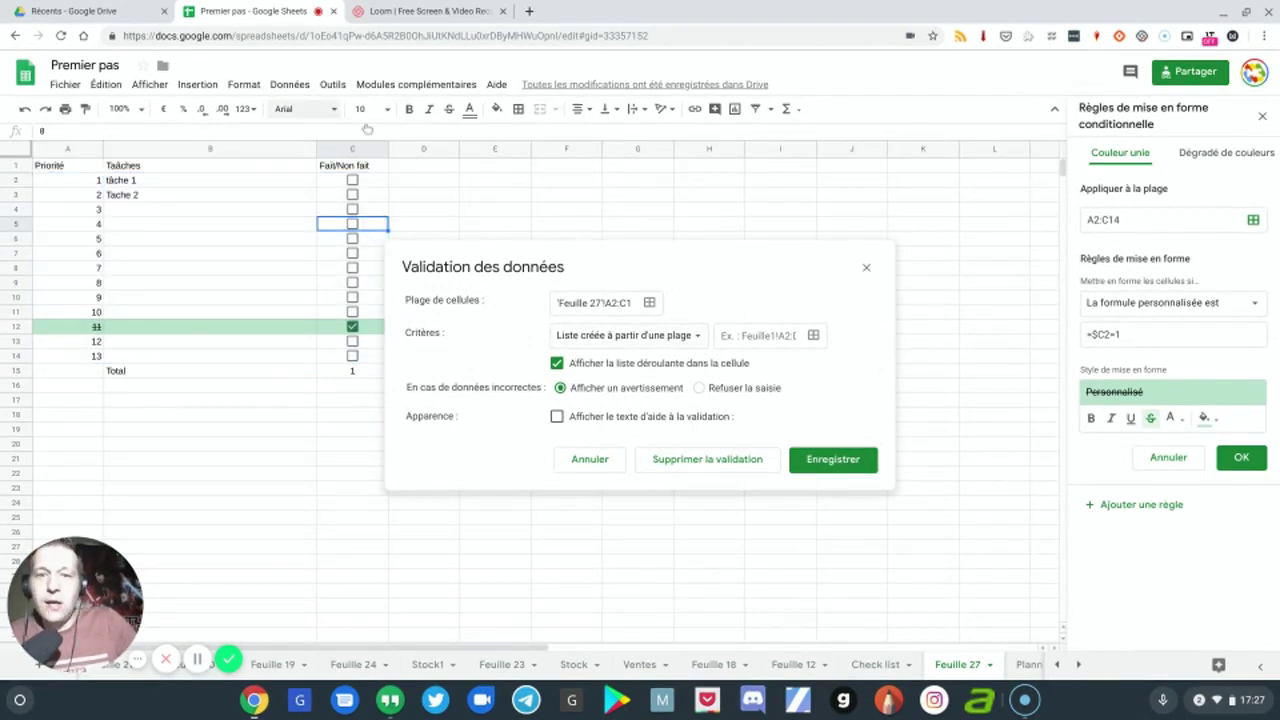
{"action": "left_click", "coordinate": [563, 338]}
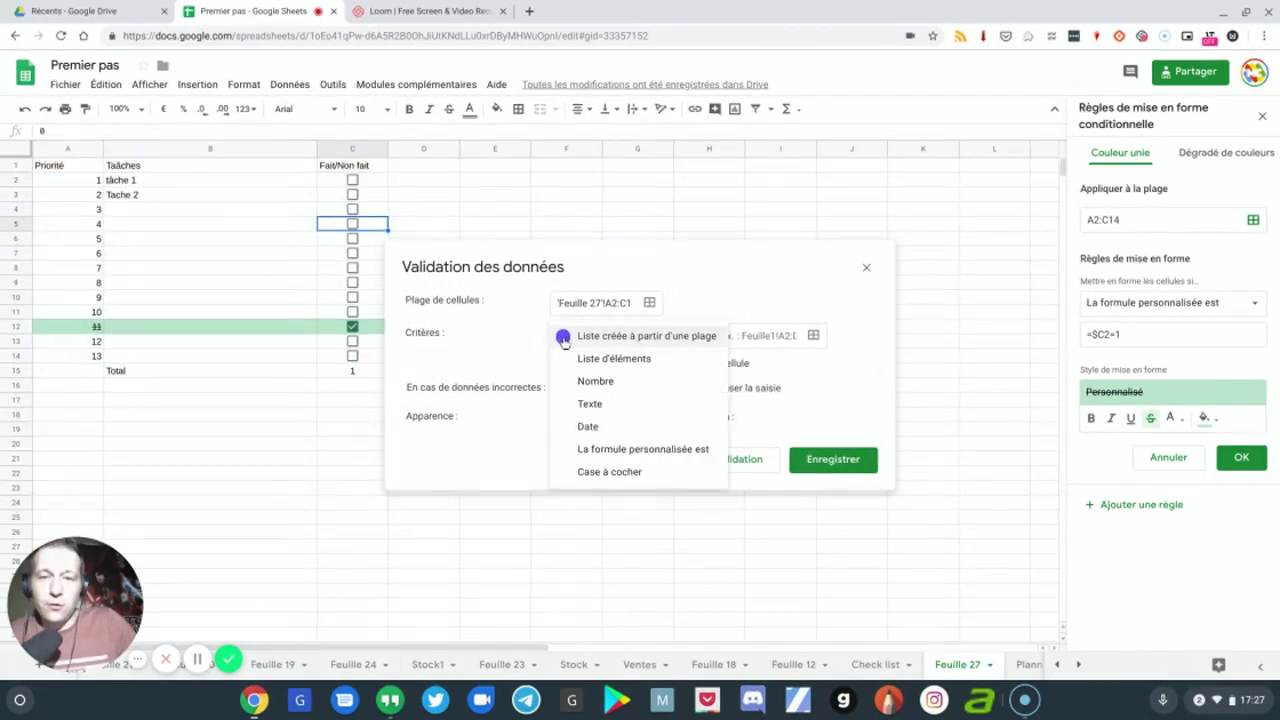
{"action": "left_click", "coordinate": [598, 474]}
{"action": "left_click", "coordinate": [575, 366]}
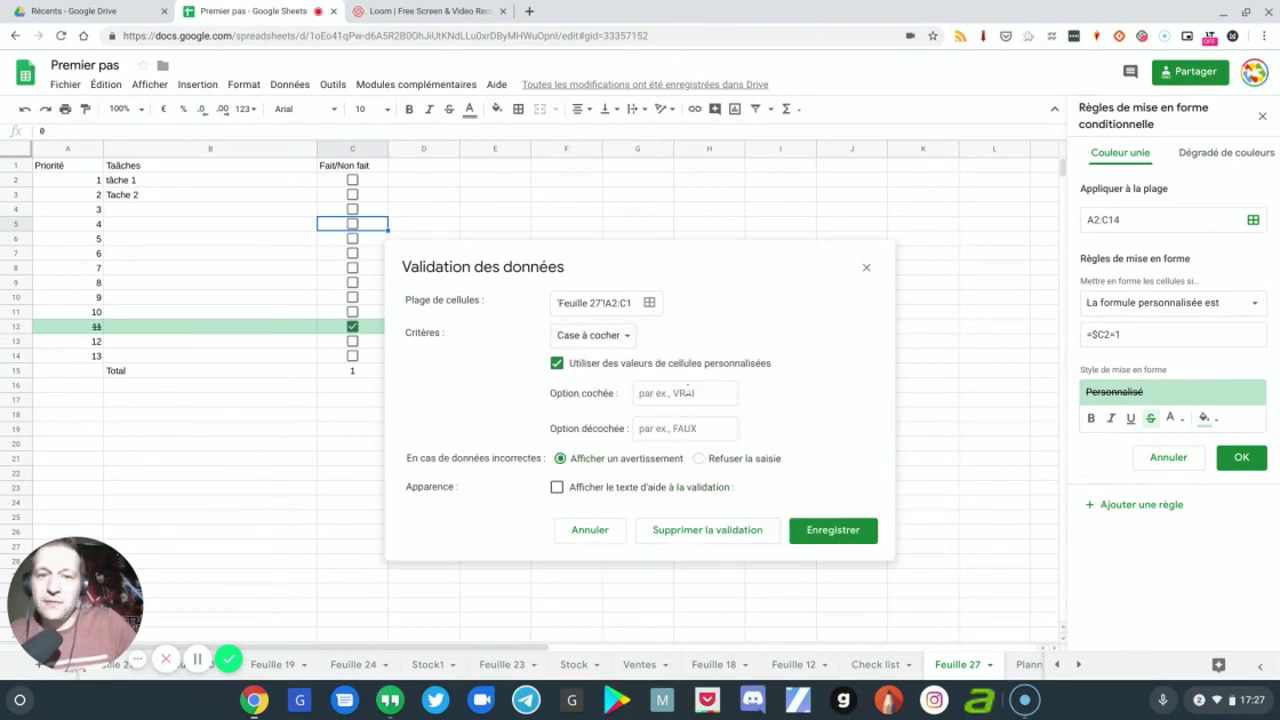